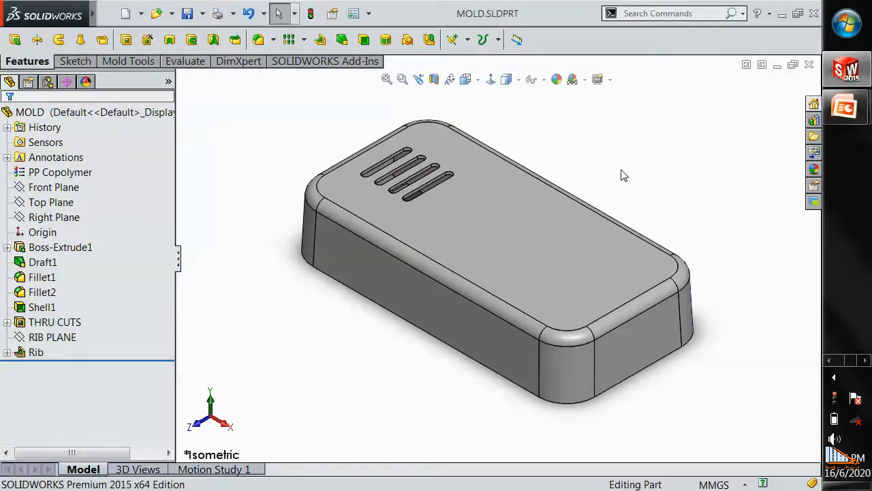
pyautogui.click(48, 186)
pyautogui.click(468, 234)
pyautogui.click(653, 139)
# Hide the Mold Tools command set from the CommandManager.
pyautogui.rightClick(116, 61)
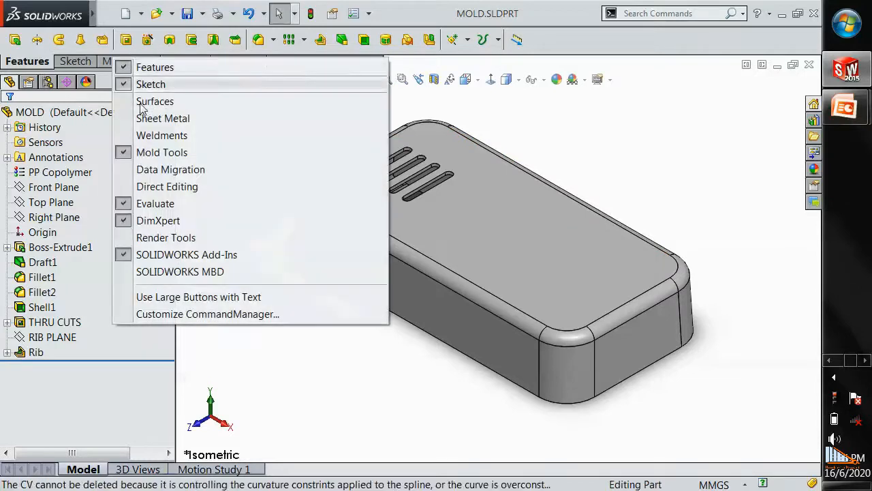
pyautogui.click(146, 154)
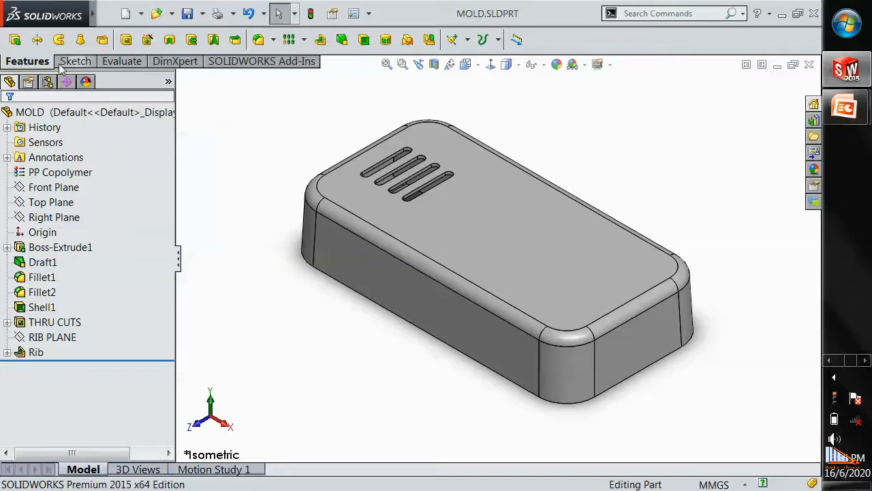
pyautogui.rightClick(109, 63)
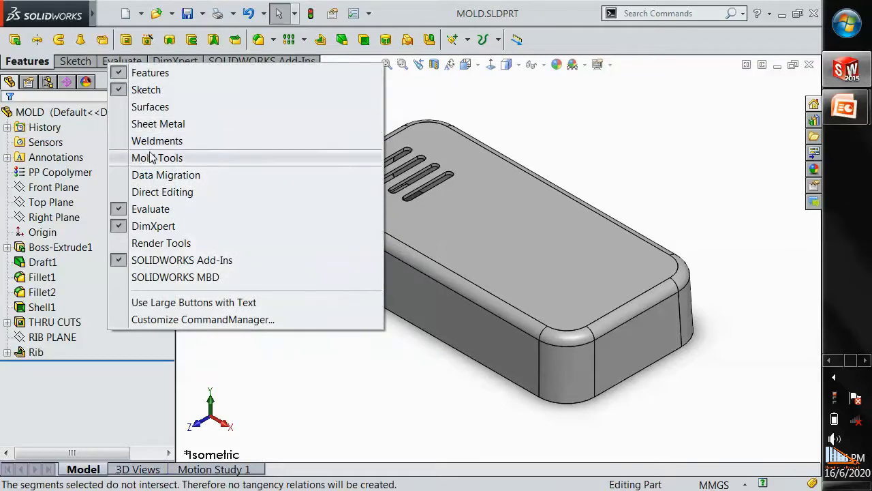
pyautogui.click(541, 146)
pyautogui.moveTo(102, 14)
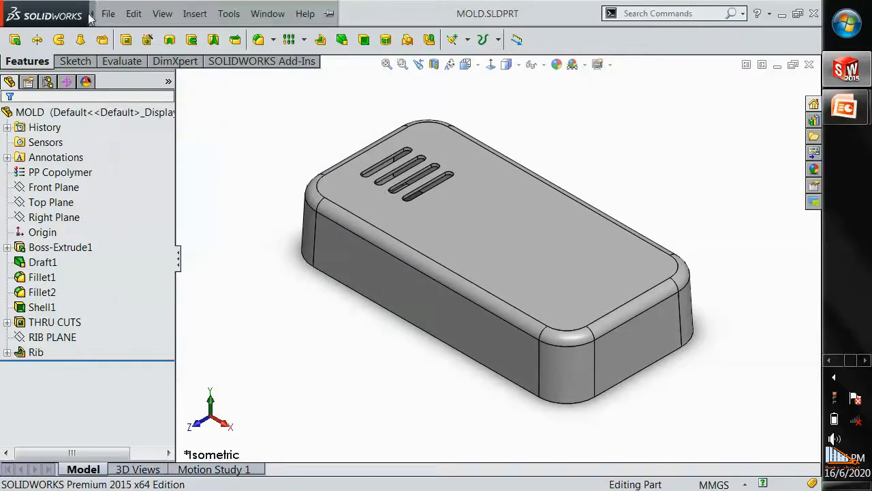
pyautogui.click(195, 14)
pyautogui.moveTo(250, 275)
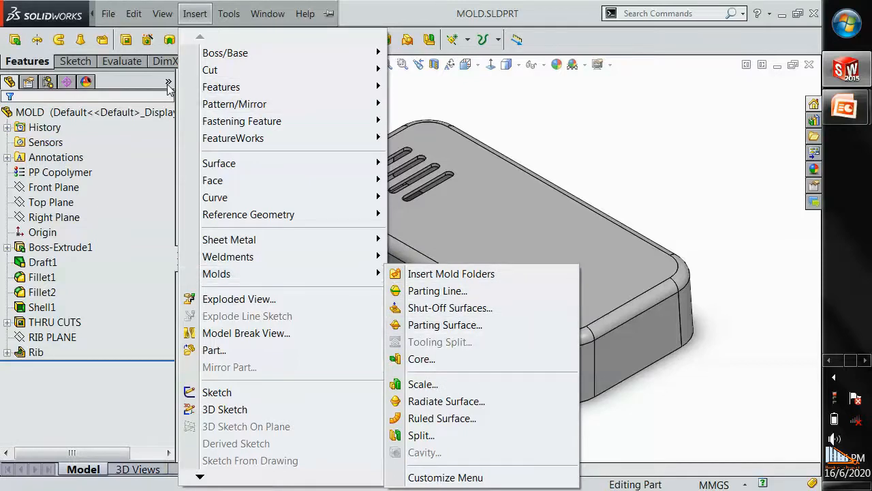
# Enable the Mold Tools command set in the CommandManager and switch to it.
pyautogui.rightClick(120, 63)
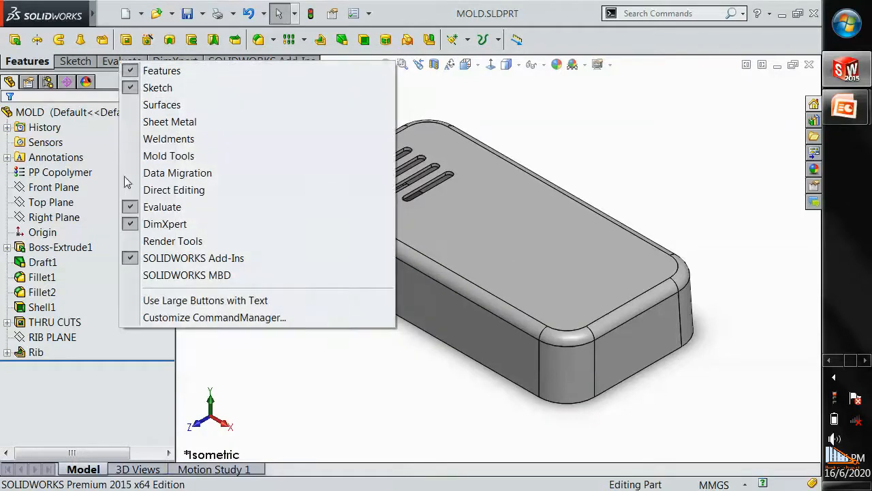
pyautogui.click(159, 156)
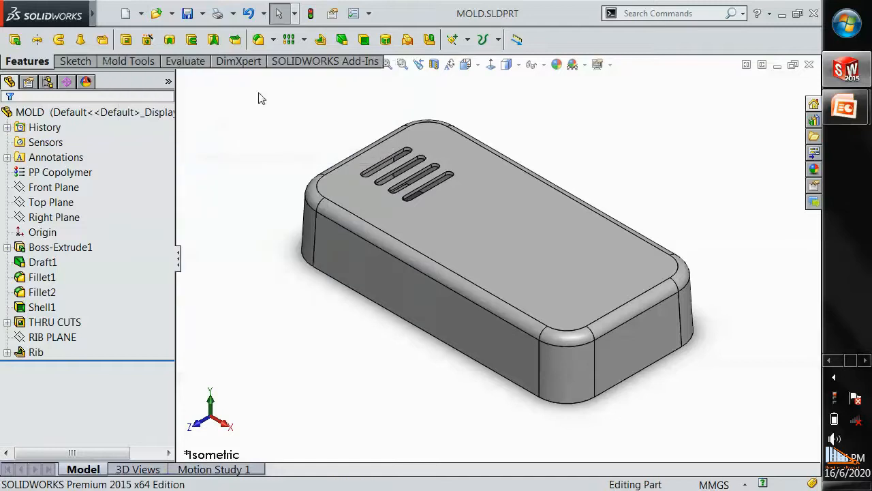
pyautogui.click(136, 61)
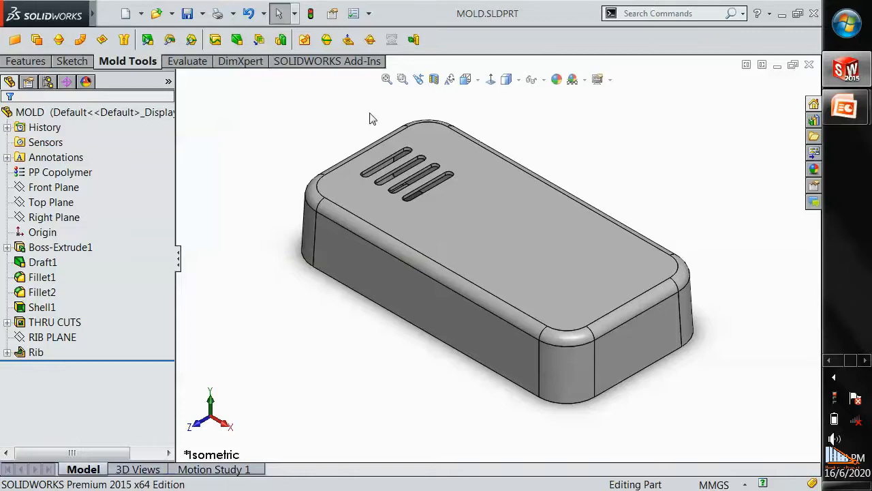
# Scale the part uniformly about its centroid by a factor of 1.04.
pyautogui.click(279, 41)
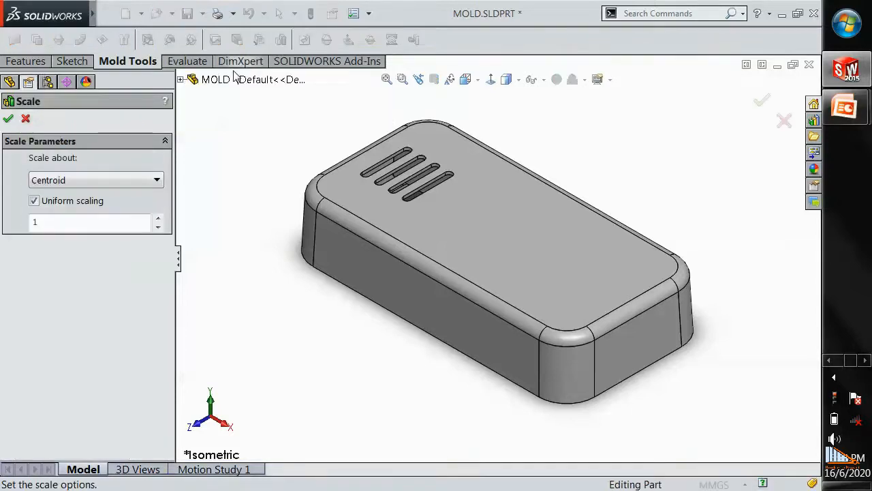
pyautogui.click(44, 180)
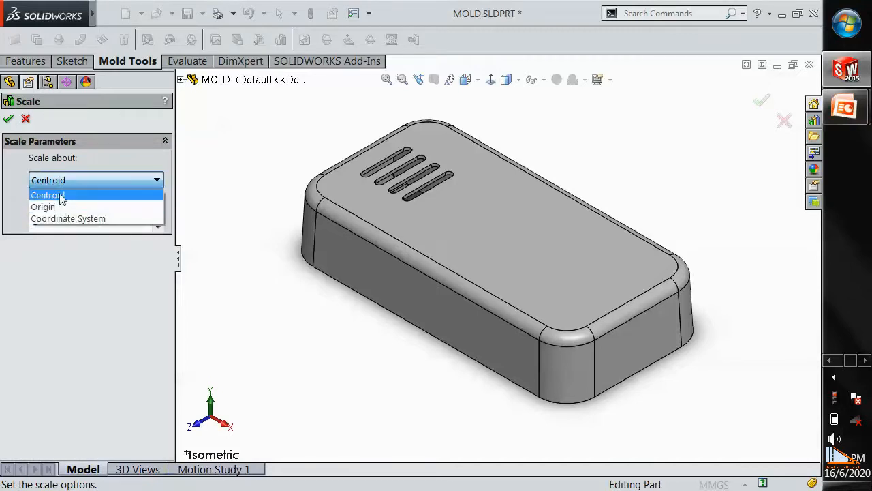
pyautogui.click(60, 195)
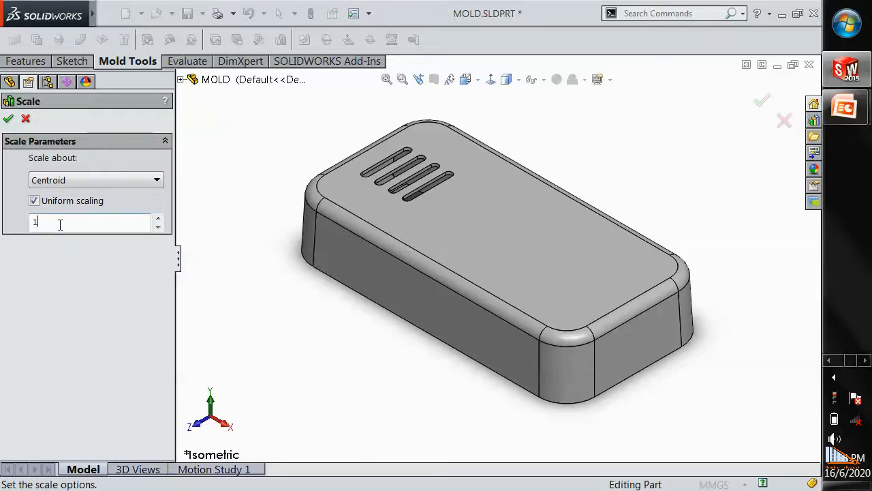
pyautogui.write('.04')
pyautogui.click(34, 201)
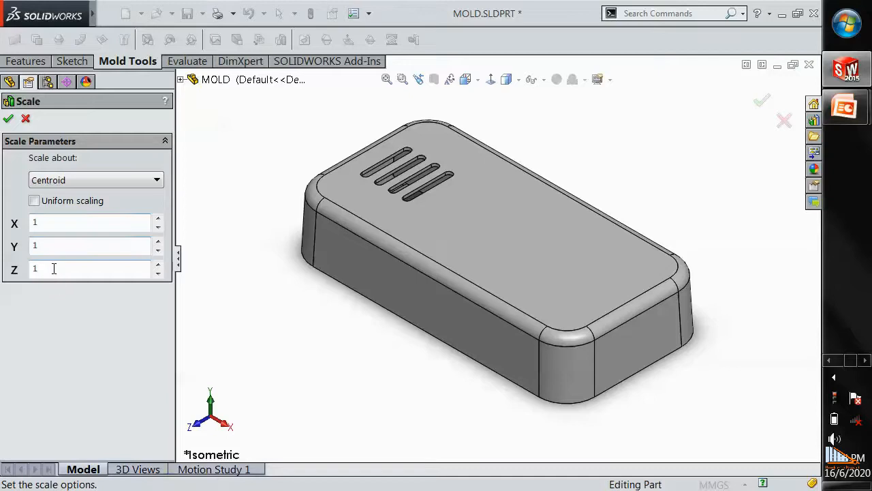
pyautogui.click(34, 201)
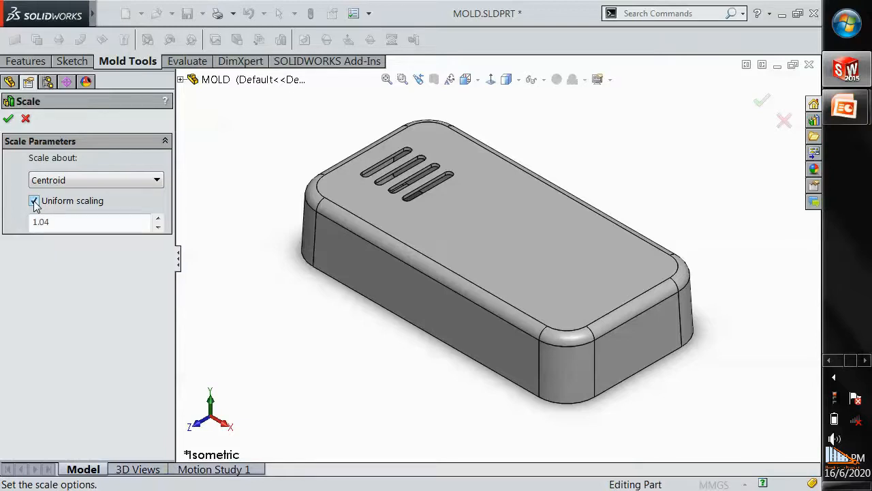
pyautogui.click(9, 119)
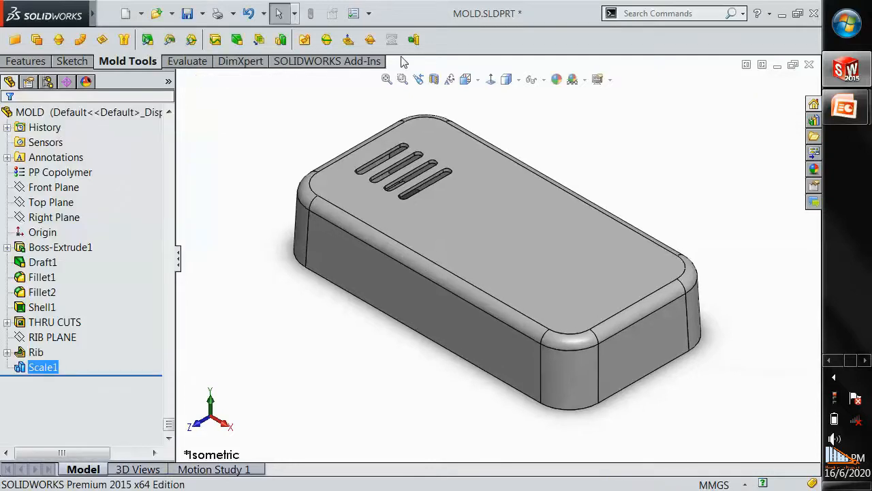
pyautogui.click(304, 350)
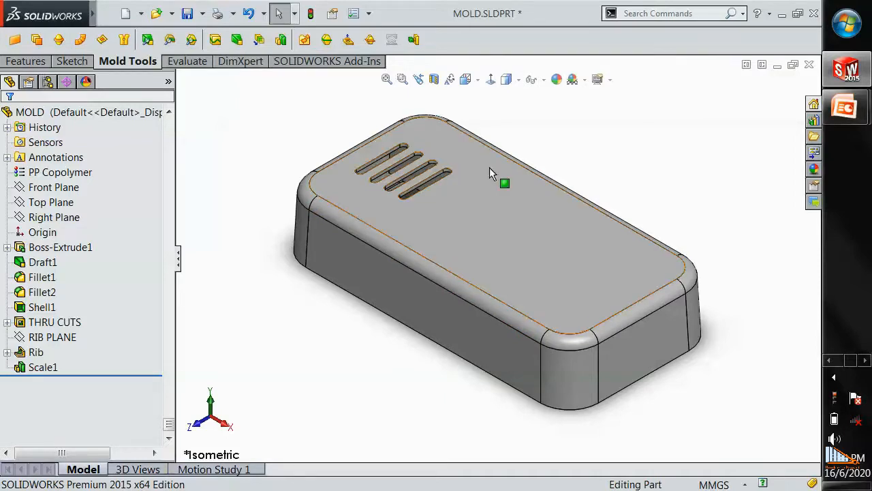
# Insert the mold folders into the scaled part.
pyautogui.click(304, 41)
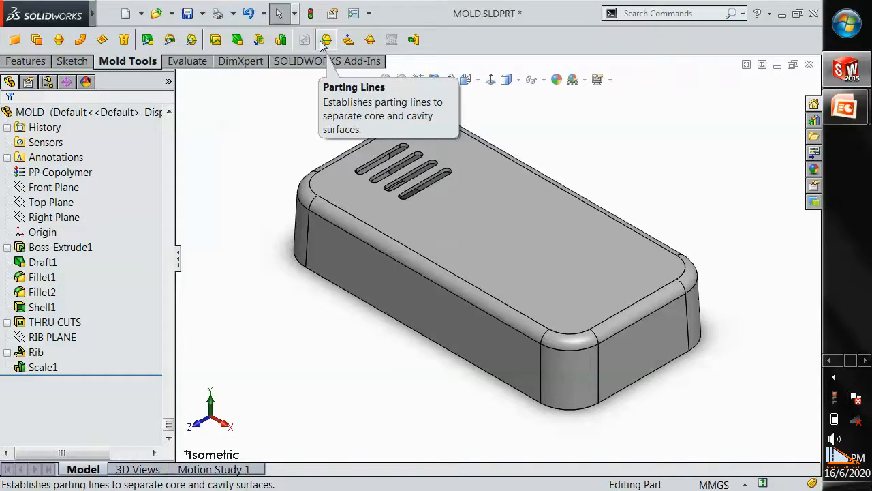
pyautogui.moveTo(318, 281); pyautogui.dragTo(318, 234, button='middle')
pyautogui.scroll(-3, 334, 255)
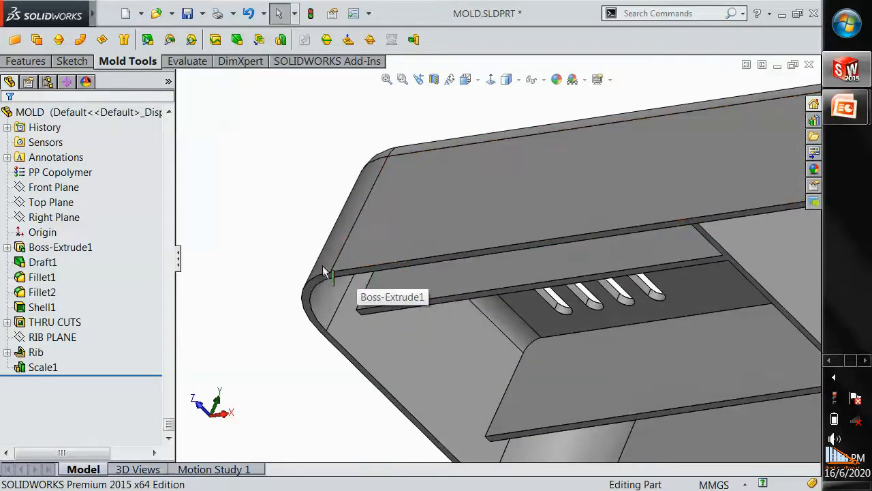
pyautogui.scroll(5, 409, 381)
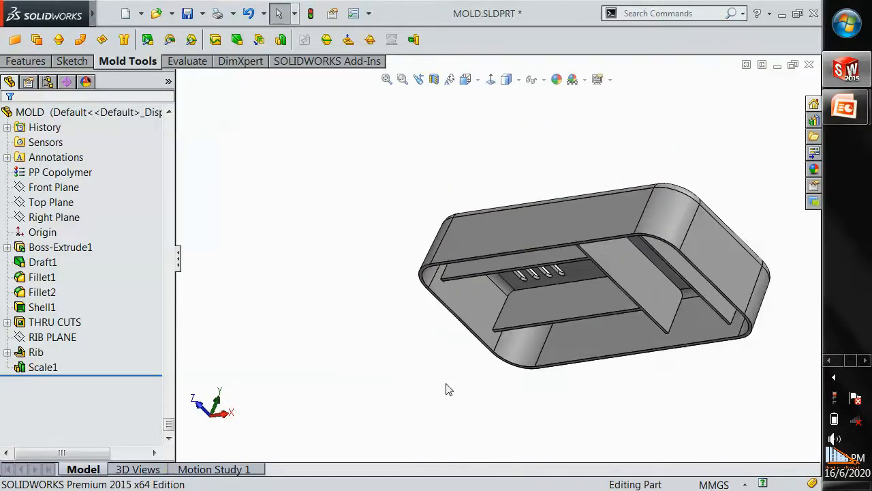
pyautogui.scroll(1, 447, 390)
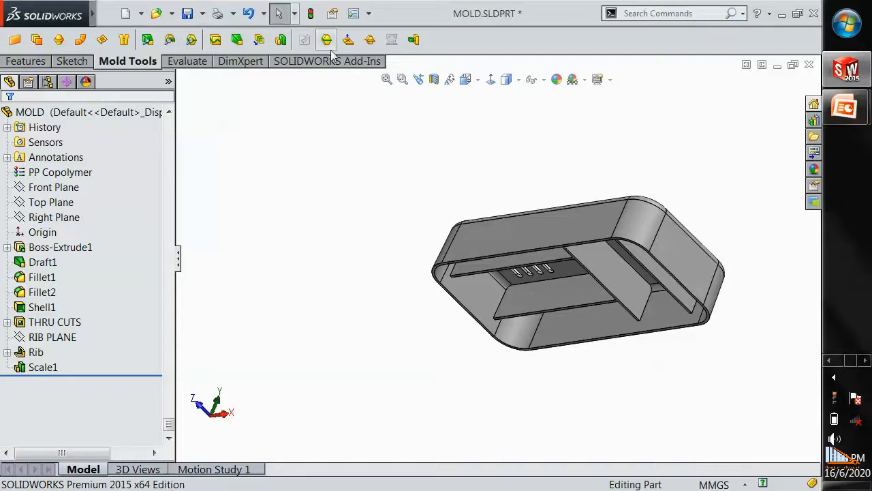
pyautogui.moveTo(474, 150); pyautogui.dragTo(411, 252, button='middle')
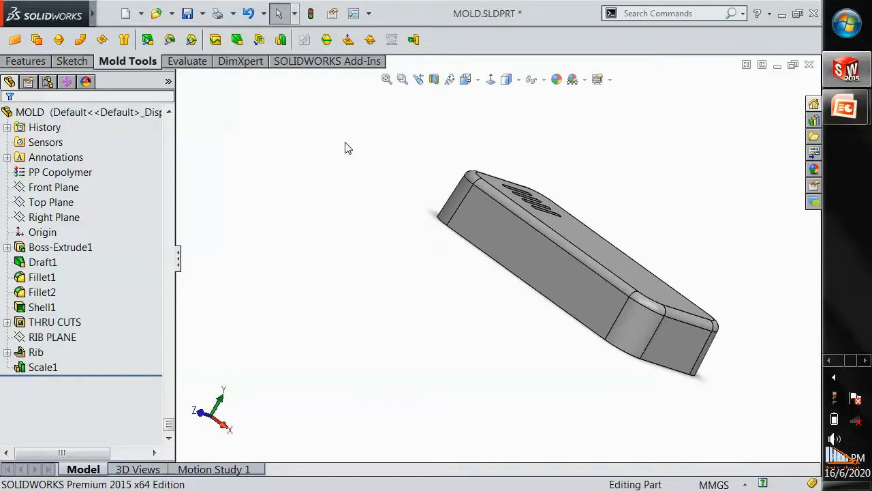
# Run a draft analysis with the slotted top face as pull direction and a draft angle of 1 degree.
pyautogui.click(187, 61)
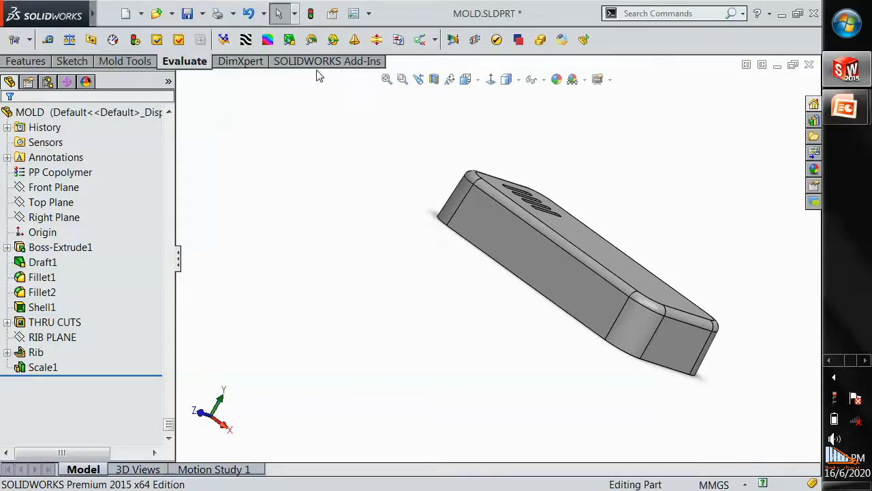
pyautogui.click(290, 41)
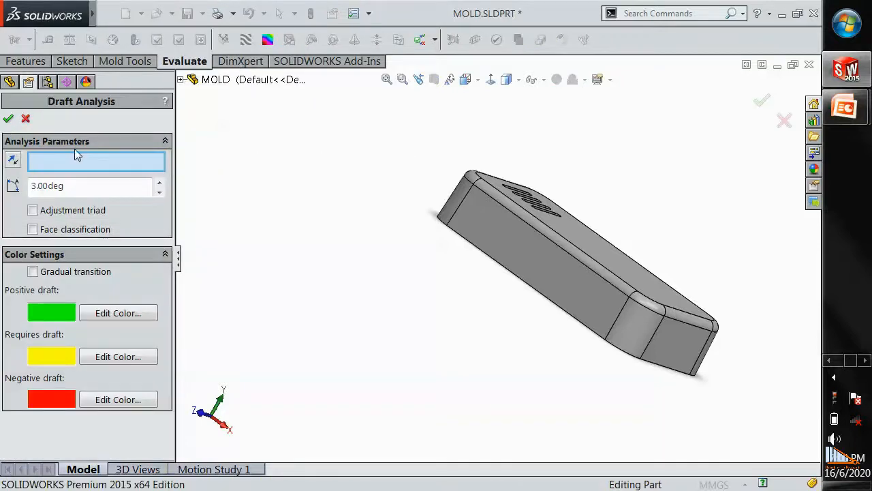
pyautogui.moveTo(581, 181); pyautogui.dragTo(591, 245, button='middle')
pyautogui.click(591, 245)
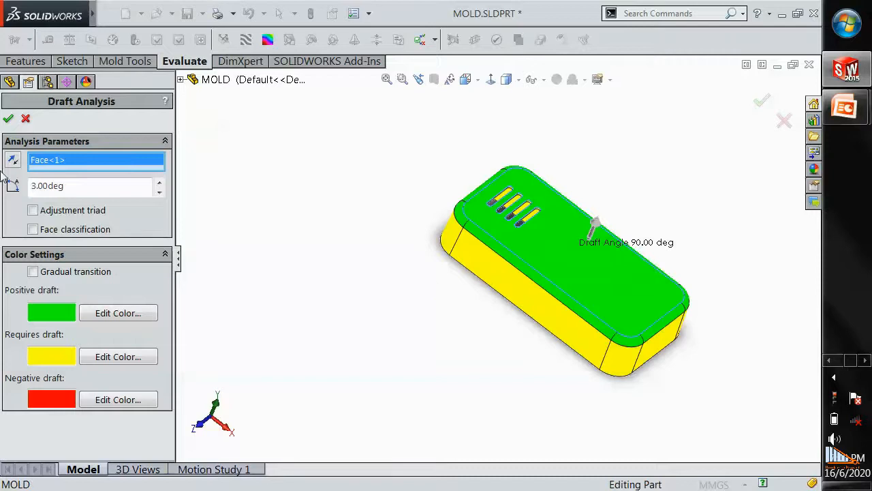
pyautogui.doubleClick(80, 181)
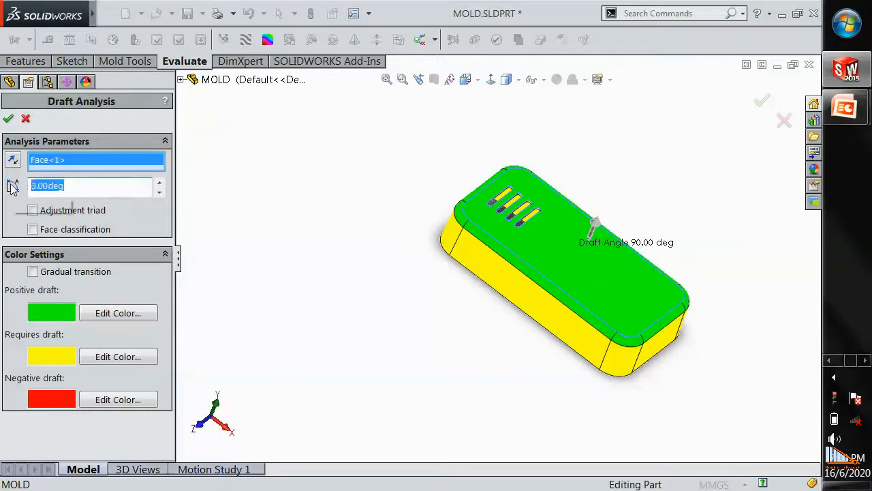
pyautogui.write('1')
pyautogui.press('Return')
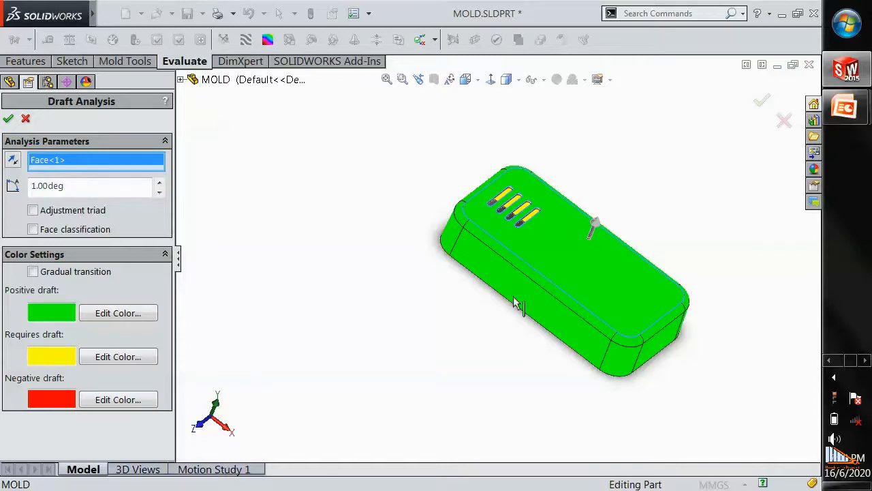
pyautogui.click(8, 120)
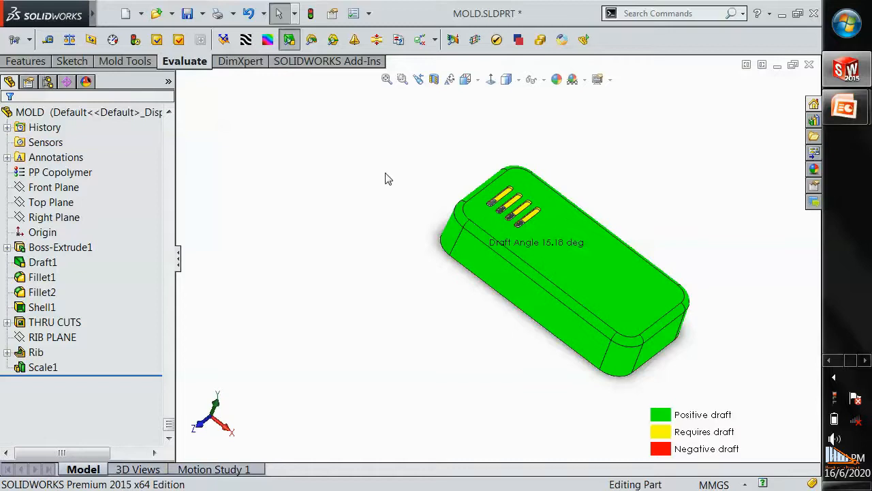
# Clear the draft analysis, rerun it from the top face, and examine the draft on the outer walls, slots and underside ribs.
pyautogui.click(289, 40)
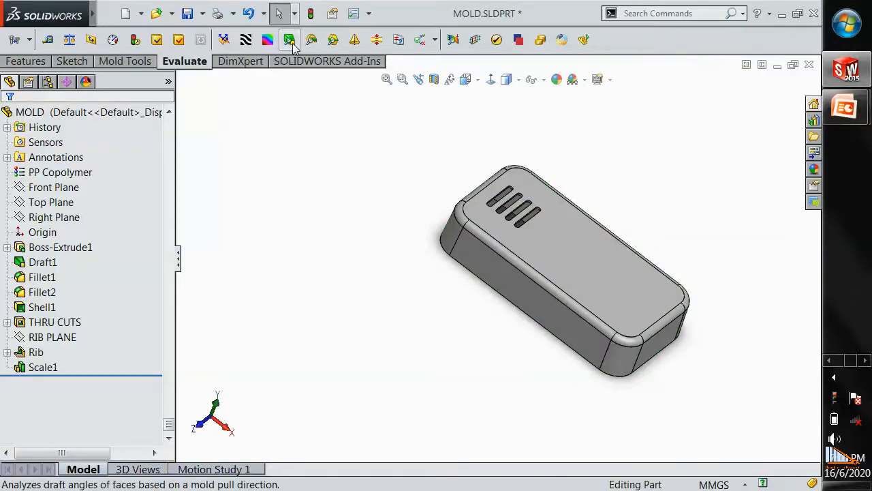
pyautogui.click(289, 40)
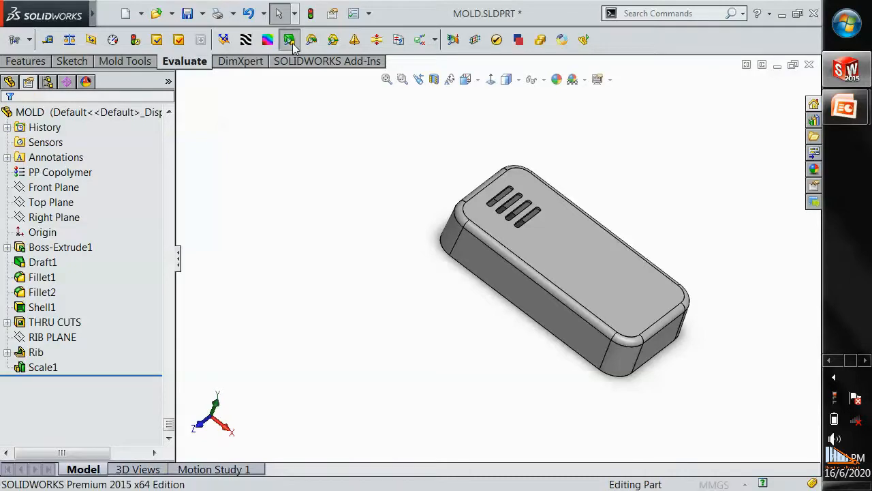
pyautogui.click(572, 269)
pyautogui.click(15, 117)
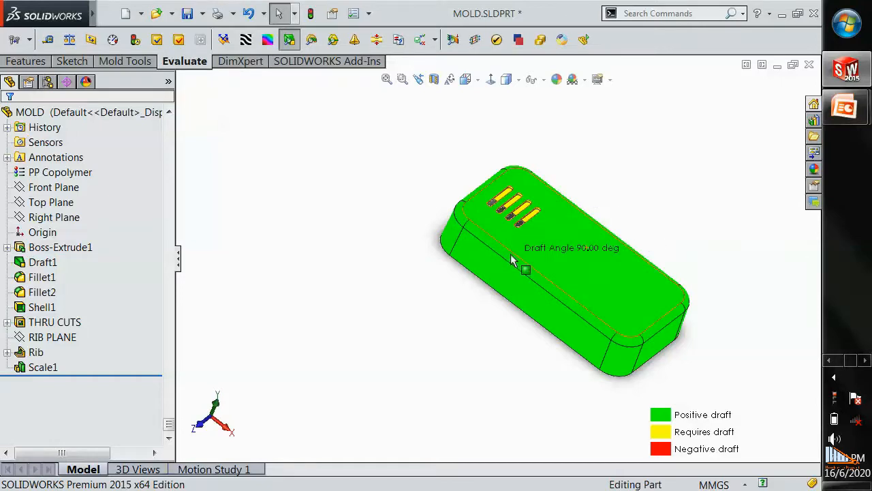
pyautogui.moveTo(512, 263); pyautogui.dragTo(547, 242, button='middle')
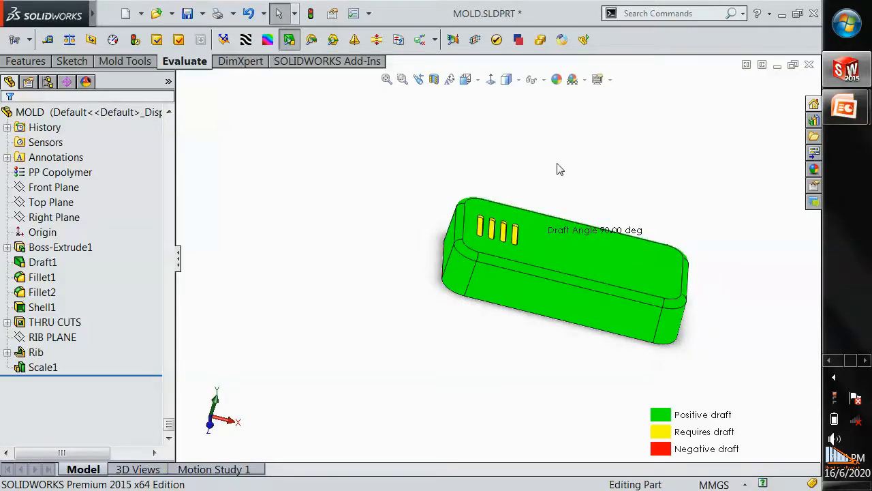
pyautogui.moveTo(507, 232); pyautogui.dragTo(468, 302, button='middle')
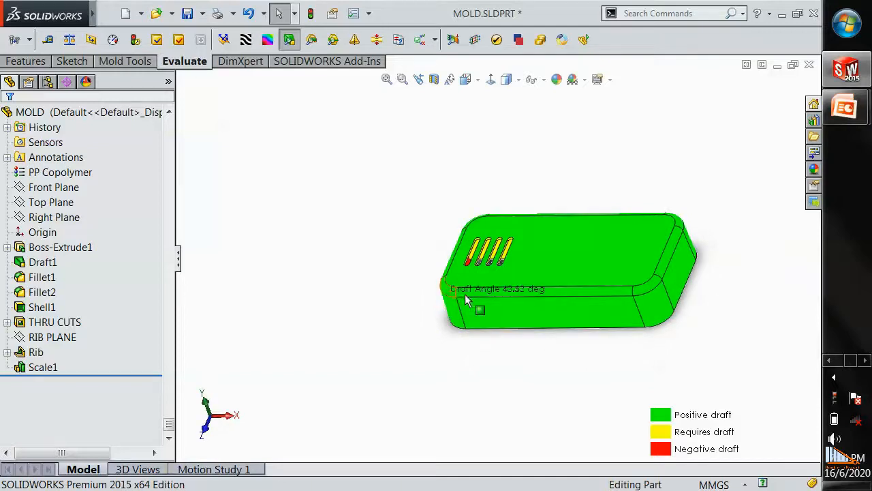
pyautogui.moveTo(654, 300)
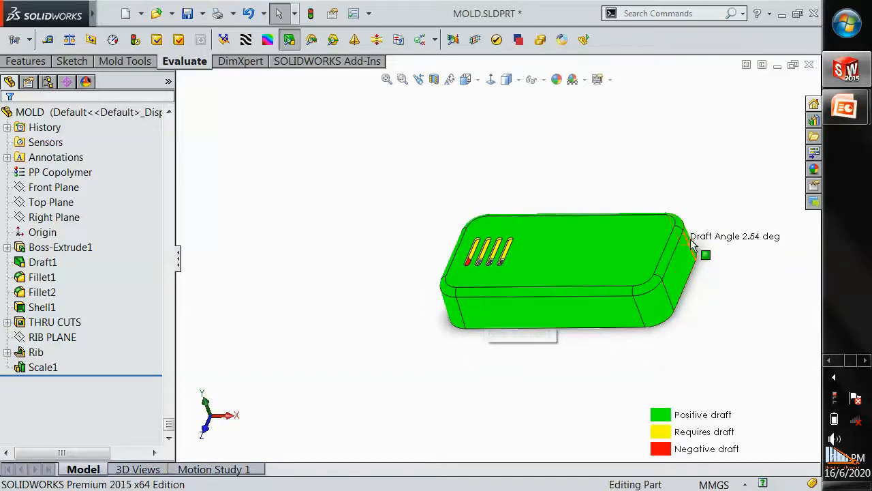
pyautogui.moveTo(559, 318); pyautogui.dragTo(593, 53, button='middle')
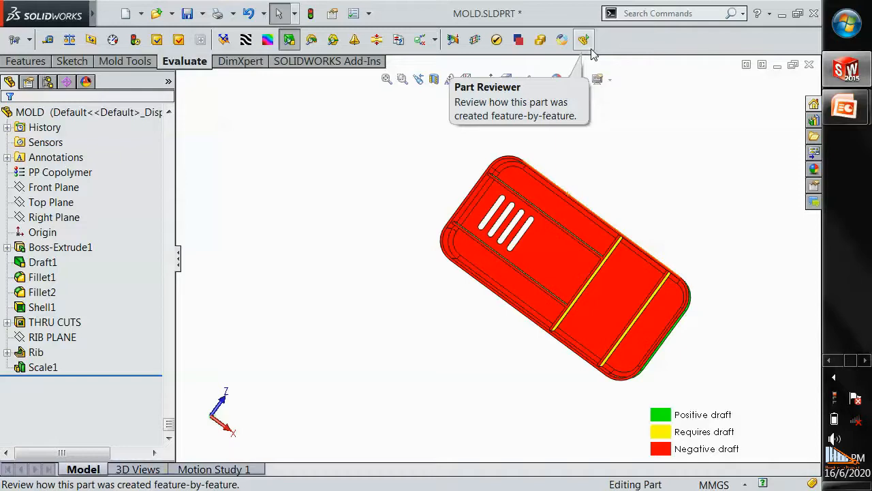
pyautogui.moveTo(576, 165); pyautogui.dragTo(605, 235, button='middle')
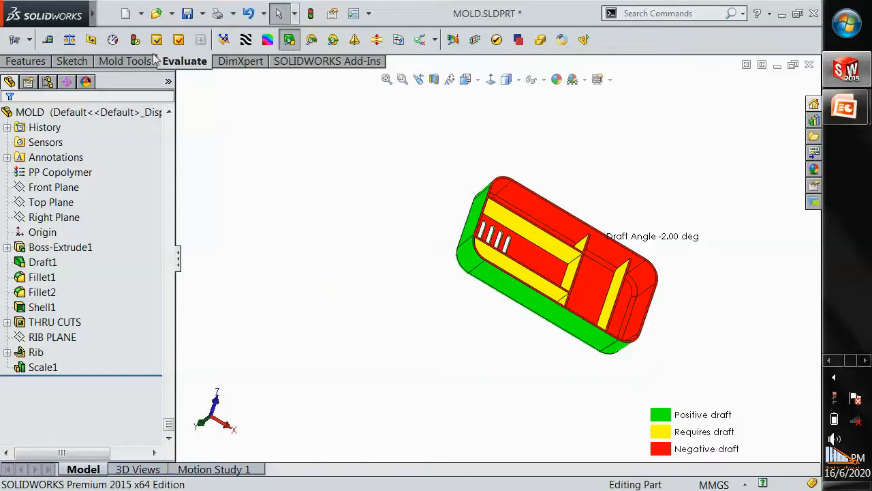
pyautogui.click(117, 61)
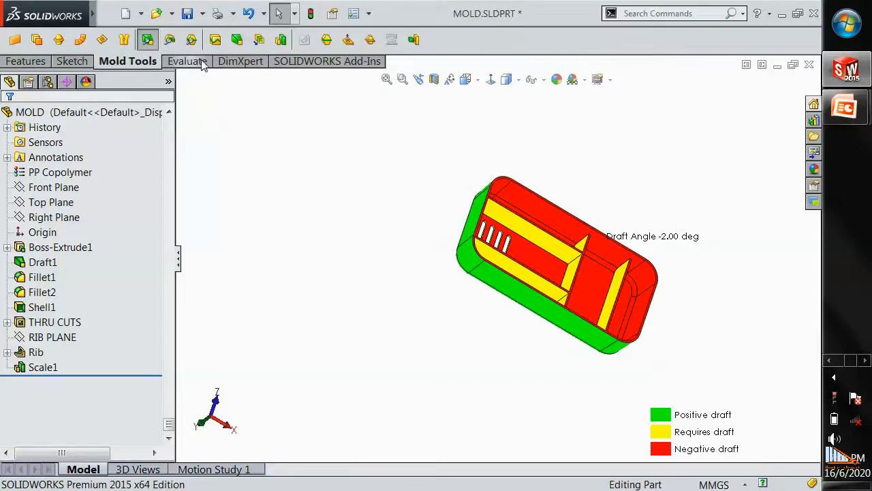
# Set up a DraftXpert draft with the ribs' narrow end face as neutral plane and a draft angle of 2 degrees.
pyautogui.click(237, 41)
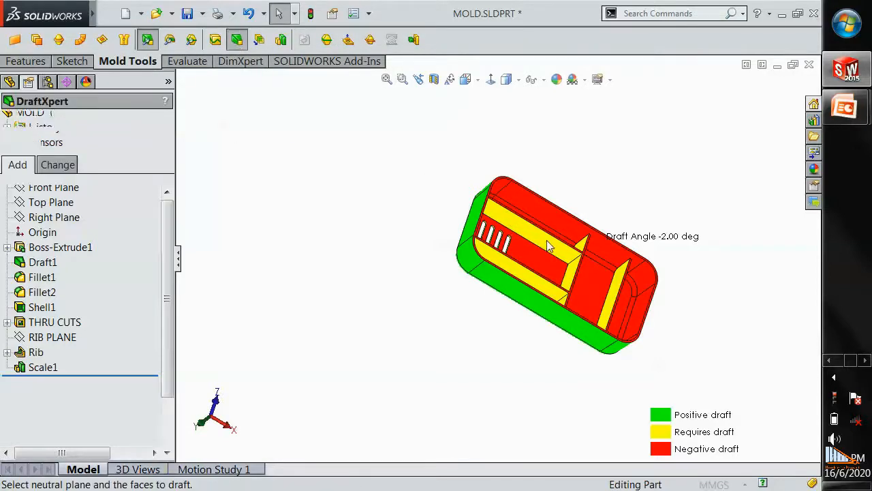
pyautogui.scroll(-5, 571, 265)
pyautogui.scroll(-5, 571, 247)
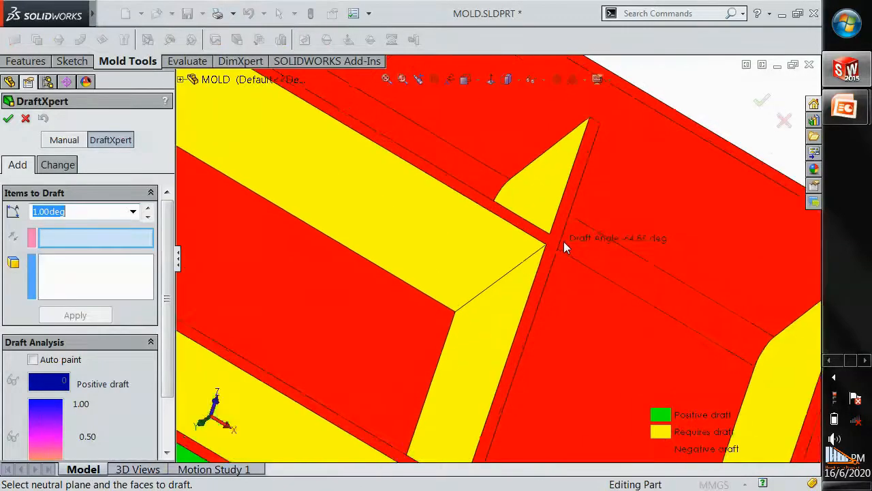
pyautogui.click(545, 244)
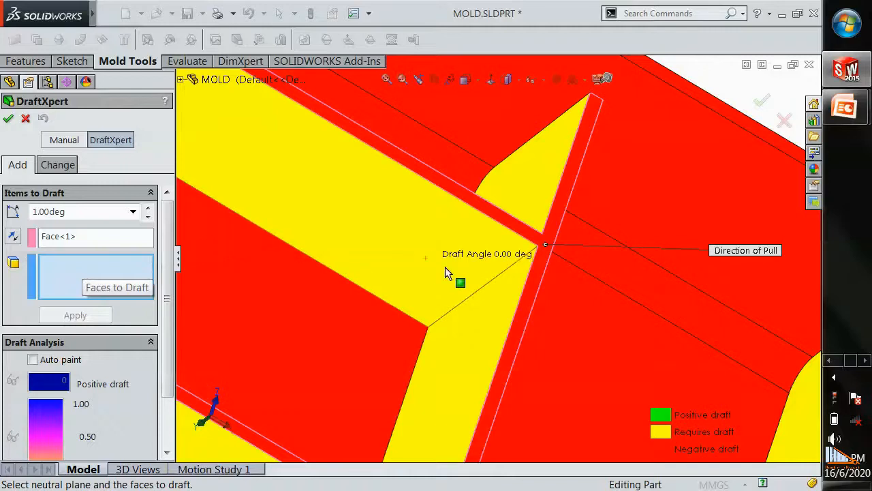
pyautogui.click(78, 216)
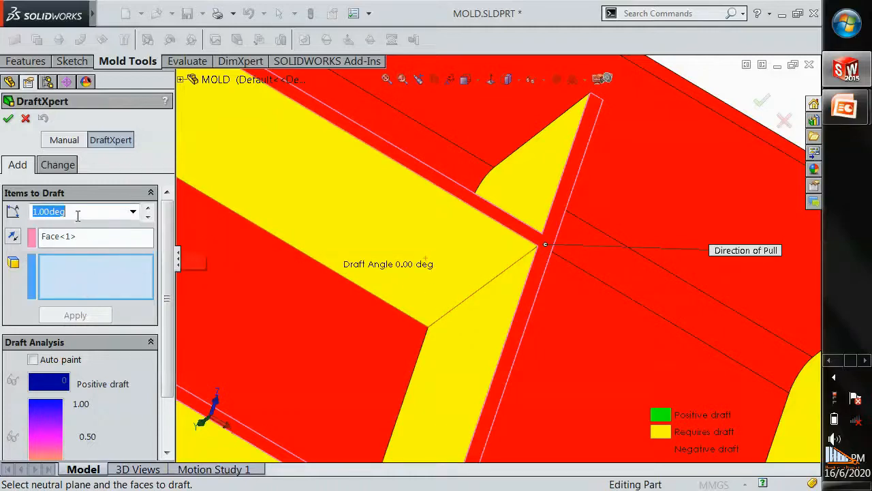
pyautogui.write('2')
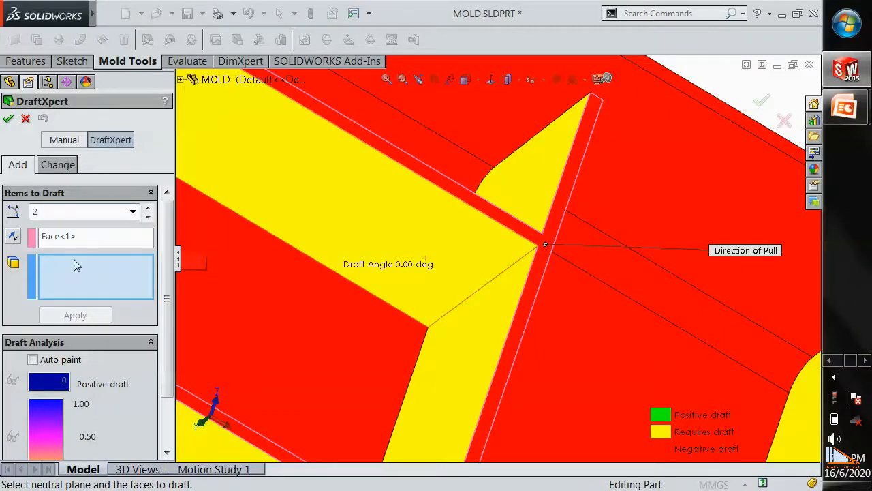
# Select the side faces of all the inner ribs as faces to draft, and apply the draft.
pyautogui.click(364, 221)
pyautogui.moveTo(491, 243); pyautogui.dragTo(450, 297, button='middle')
pyautogui.moveTo(422, 250); pyautogui.dragTo(413, 204, button='middle')
pyautogui.scroll(3, 477, 313)
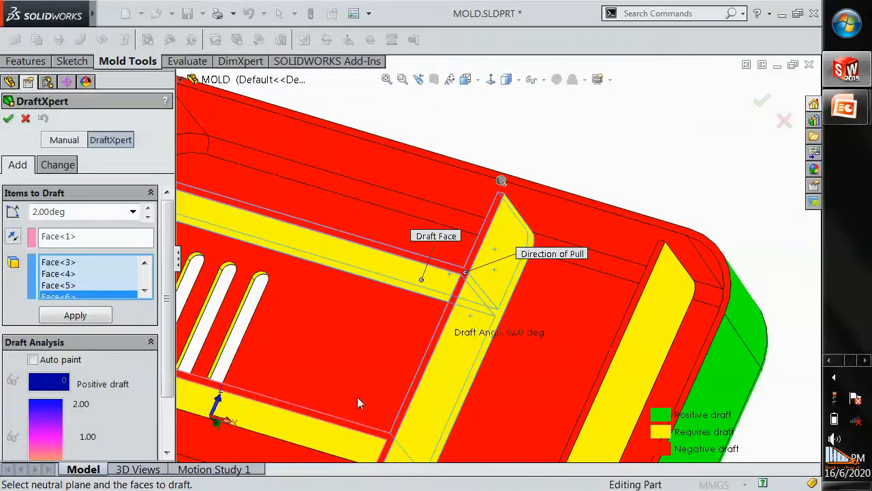
pyautogui.moveTo(272, 405); pyautogui.dragTo(243, 439, button='middle')
pyautogui.moveTo(311, 402); pyautogui.dragTo(583, 403, button='middle')
pyautogui.moveTo(518, 412)
pyautogui.mouseDown(button='middle')
pyautogui.moveTo(482, 407)
pyautogui.moveTo(502, 409)
pyautogui.mouseUp(button='middle')
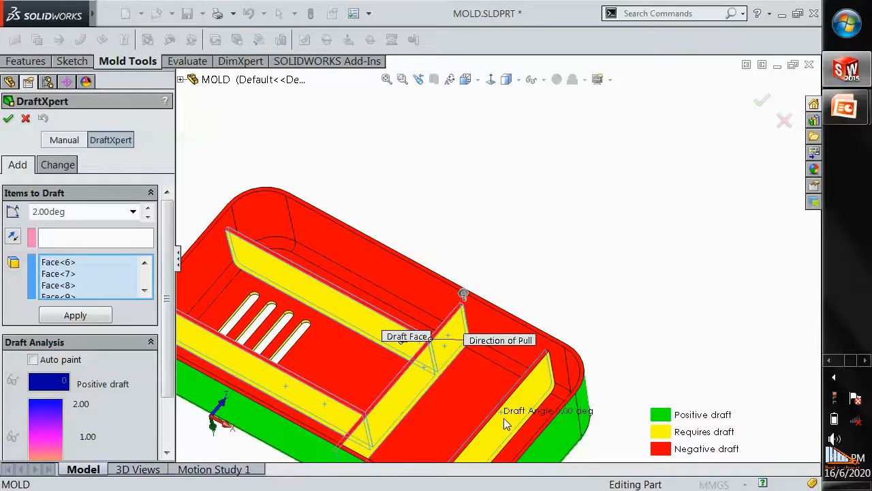
pyautogui.scroll(-1, 71, 298)
pyautogui.click(61, 295)
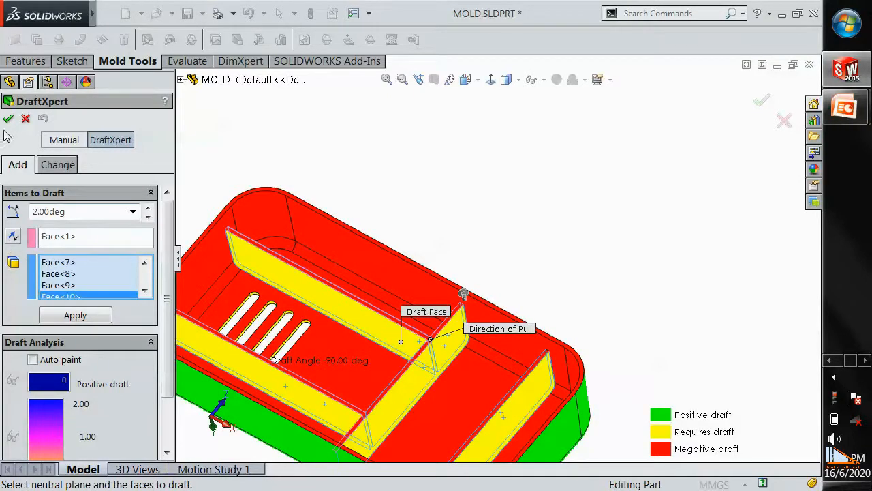
pyautogui.click(68, 315)
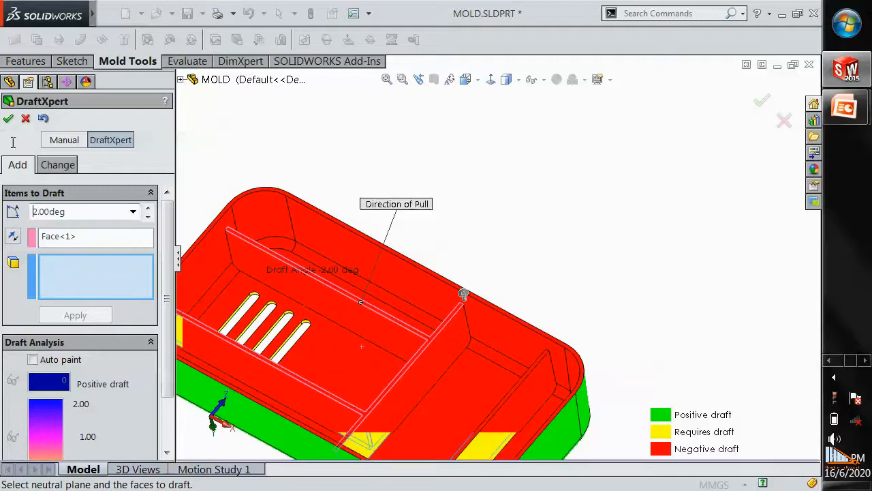
pyautogui.click(8, 118)
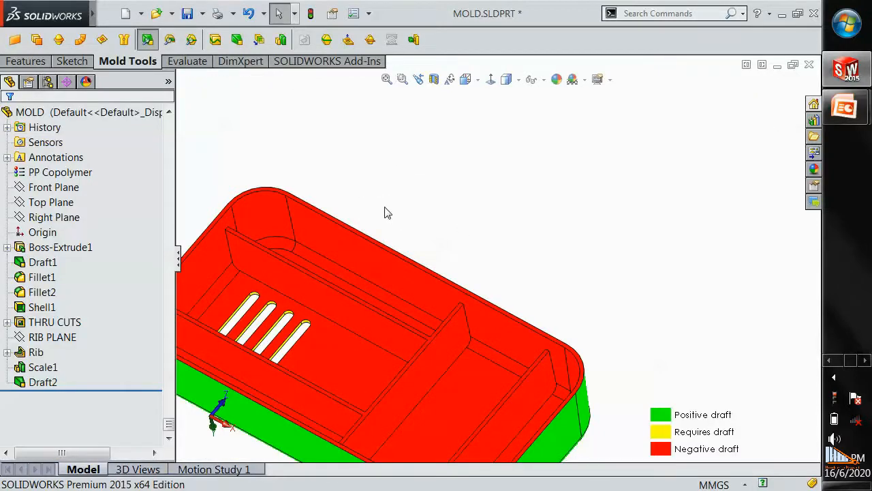
# Edit the rib draft to include the missed yellow rib face, and inspect the part from the slotted side.
pyautogui.moveTo(364, 239); pyautogui.dragTo(314, 302, button='middle')
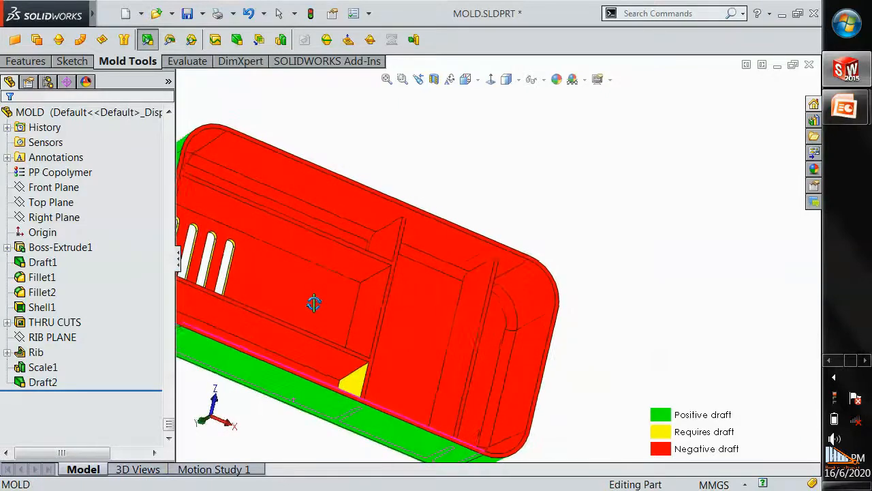
pyautogui.rightClick(53, 383)
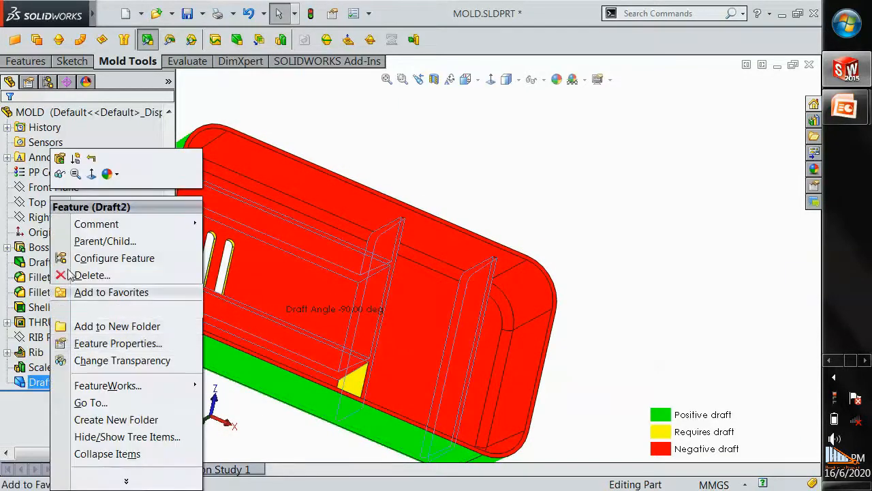
pyautogui.click(89, 157)
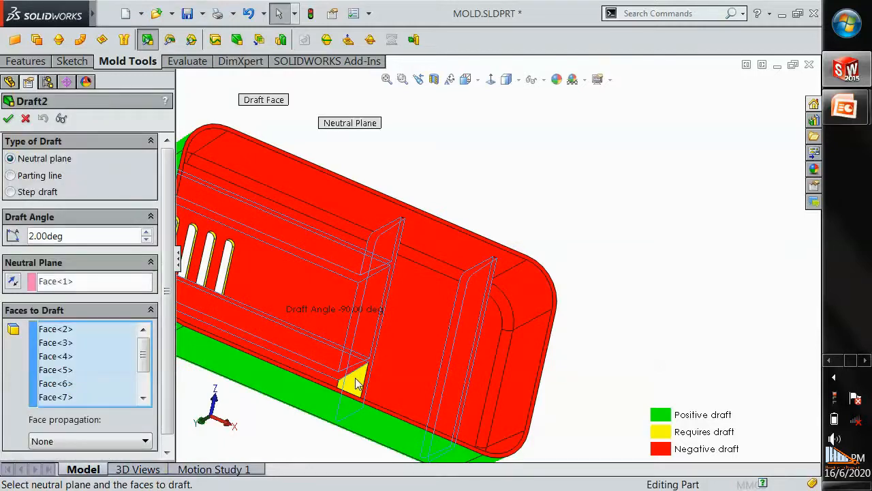
pyautogui.moveTo(345, 377); pyautogui.dragTo(294, 285, button='middle')
pyautogui.scroll(2, 311, 301)
pyautogui.moveTo(370, 267); pyautogui.dragTo(474, 359, button='middle')
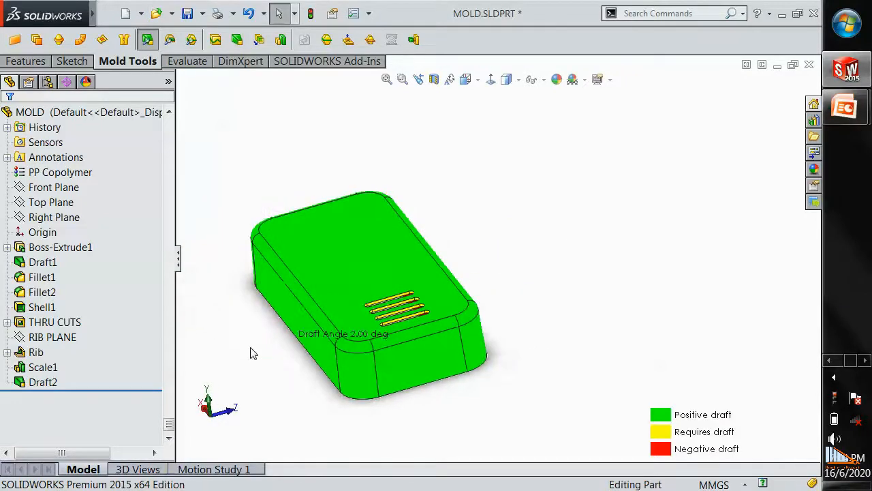
# Create a parting line with the slotted top face as pull direction, a 1 degree draft analysis and core/cavity splitting enabled.
pyautogui.hotkey('ctrl', '7')
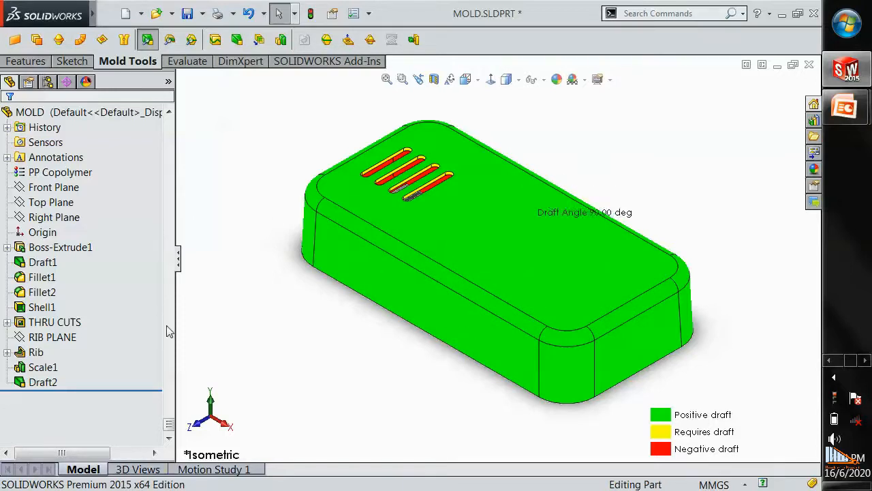
pyautogui.click(327, 41)
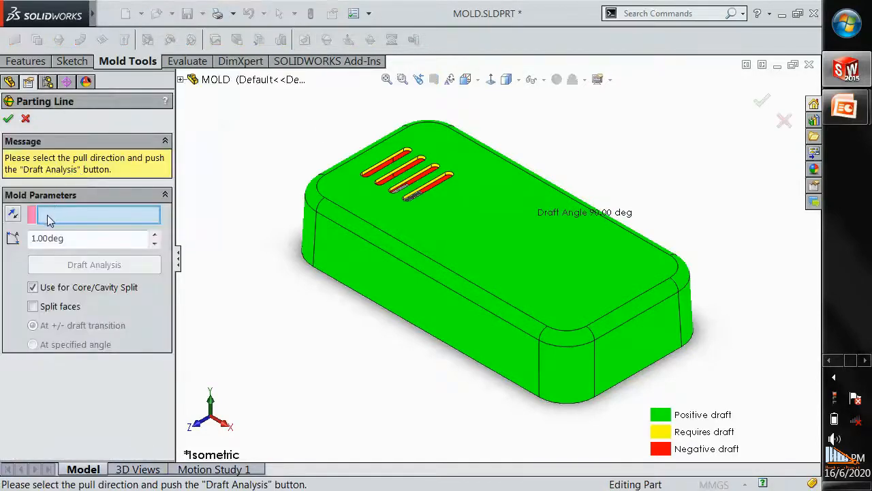
pyautogui.click(504, 225)
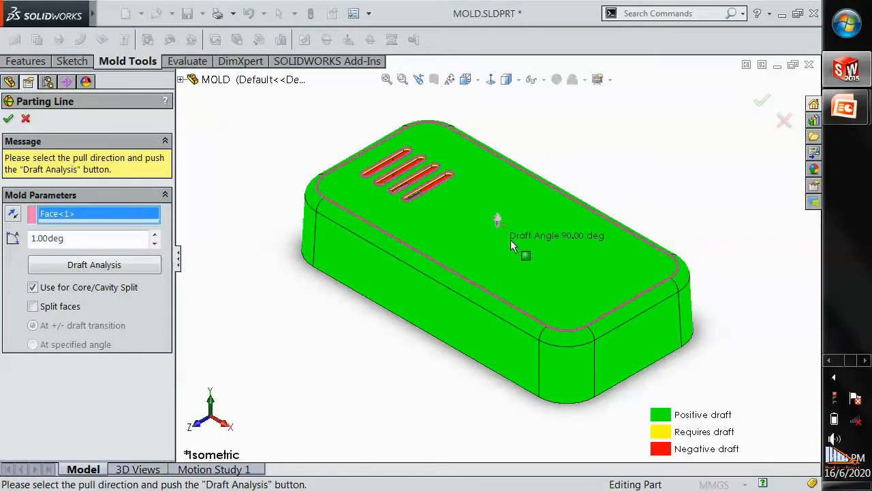
pyautogui.click(58, 266)
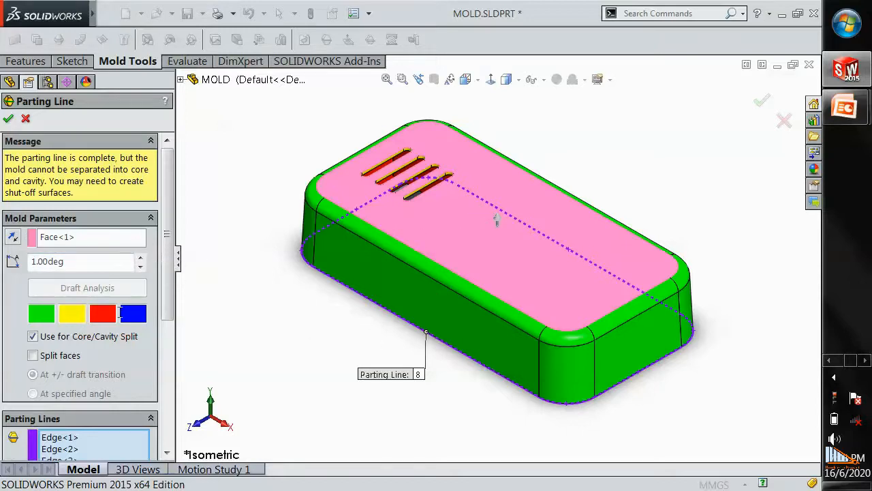
pyautogui.moveTo(81, 266); pyautogui.dragTo(21, 276)
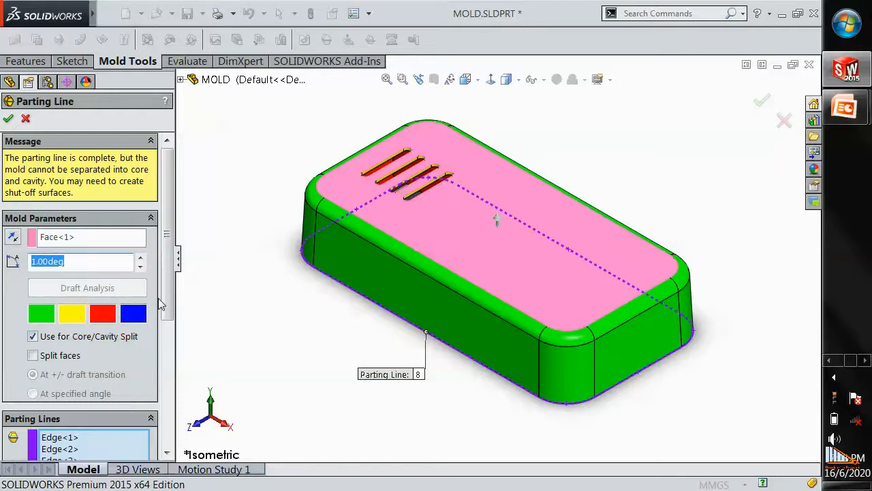
pyautogui.moveTo(167, 297); pyautogui.dragTo(169, 235)
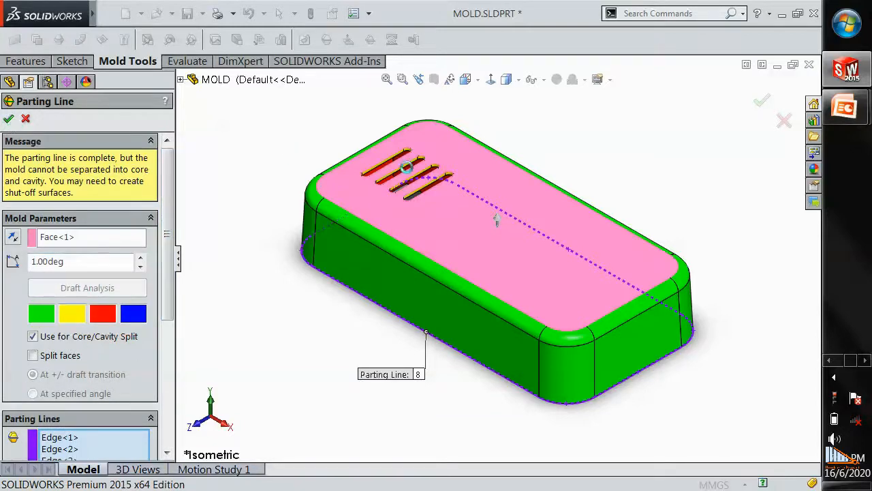
pyautogui.press('Return')
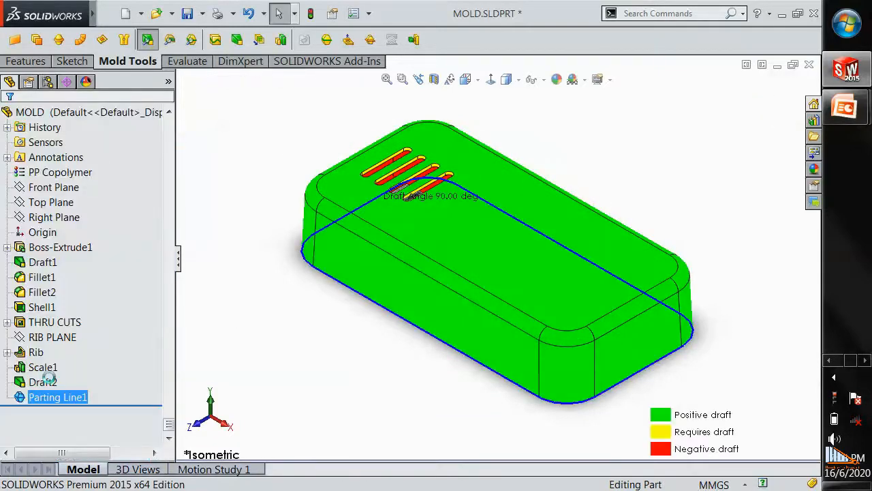
pyautogui.click(242, 372)
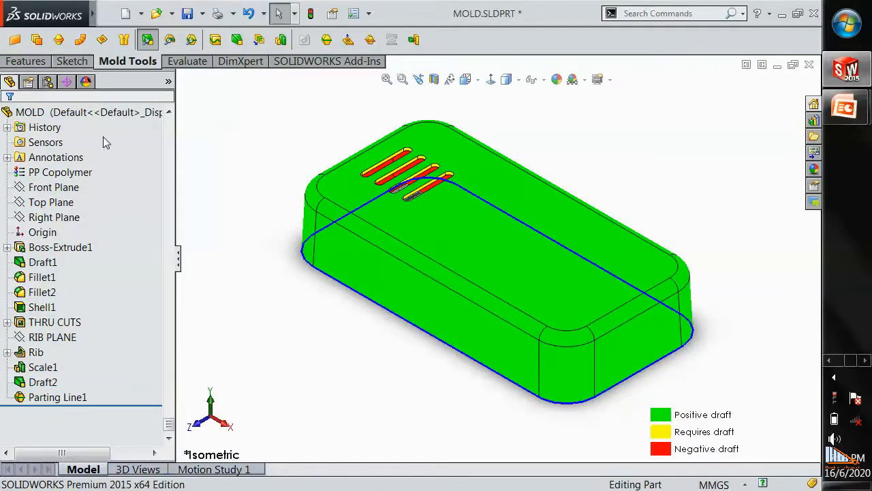
# Turn off the draft analysis colours on the part.
pyautogui.click(189, 62)
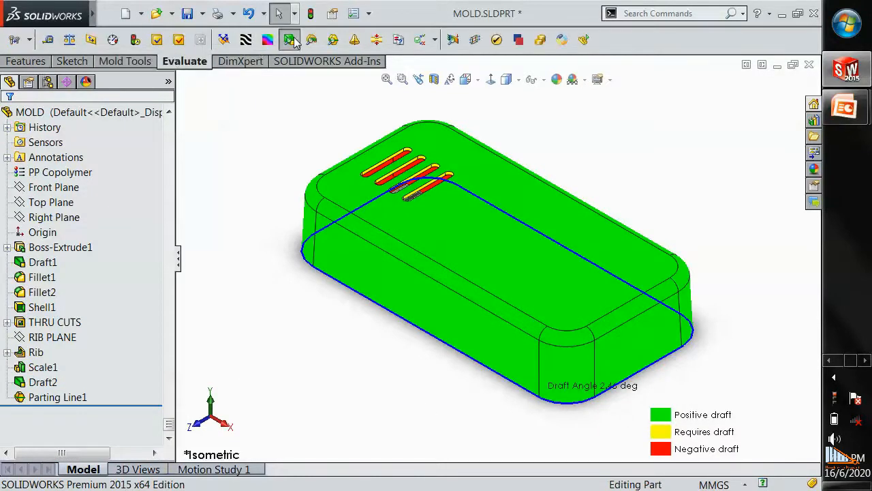
pyautogui.click(289, 40)
pyautogui.click(38, 63)
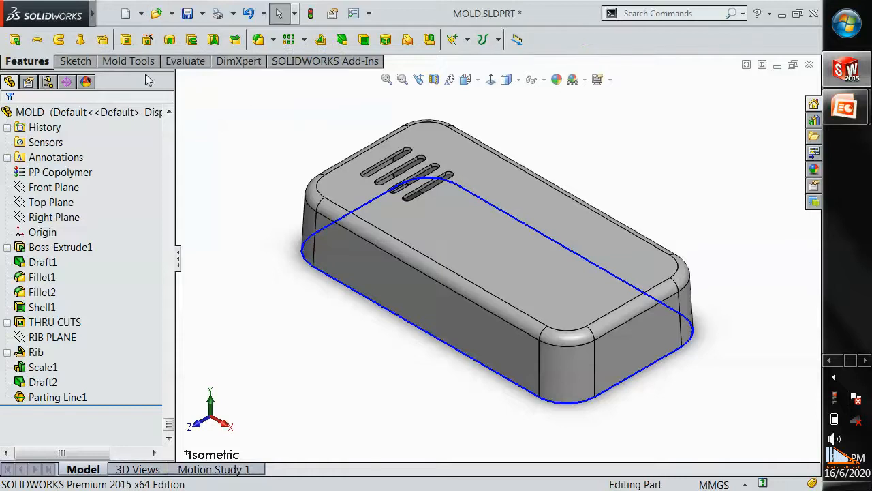
# Create knitted shut-off surfaces over the four slots, using the Contact patch type for every loop.
pyautogui.click(127, 61)
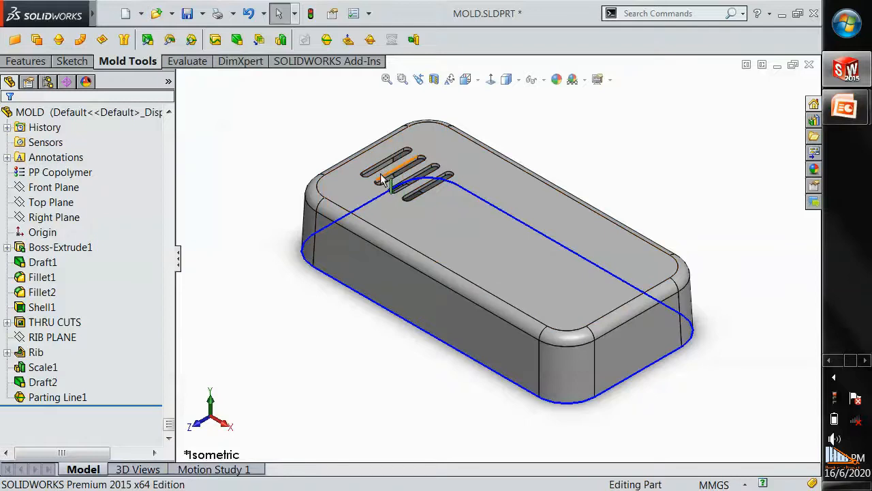
pyautogui.click(349, 41)
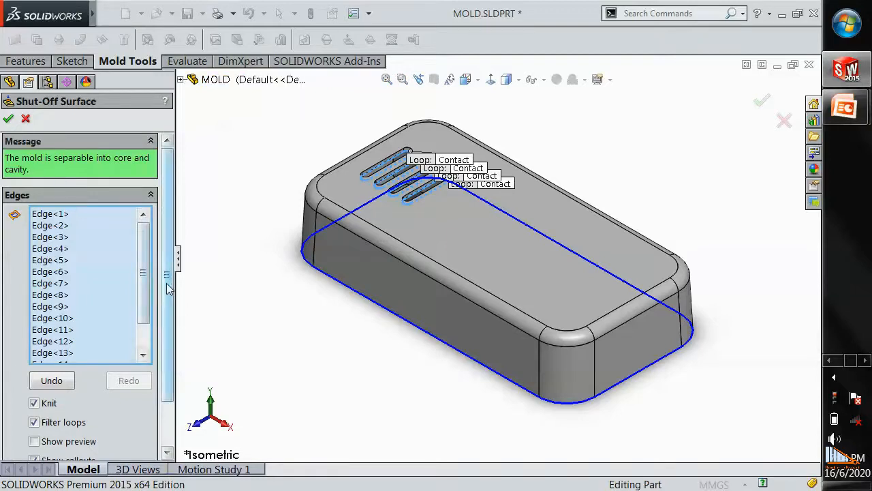
pyautogui.scroll(-3, 166, 259)
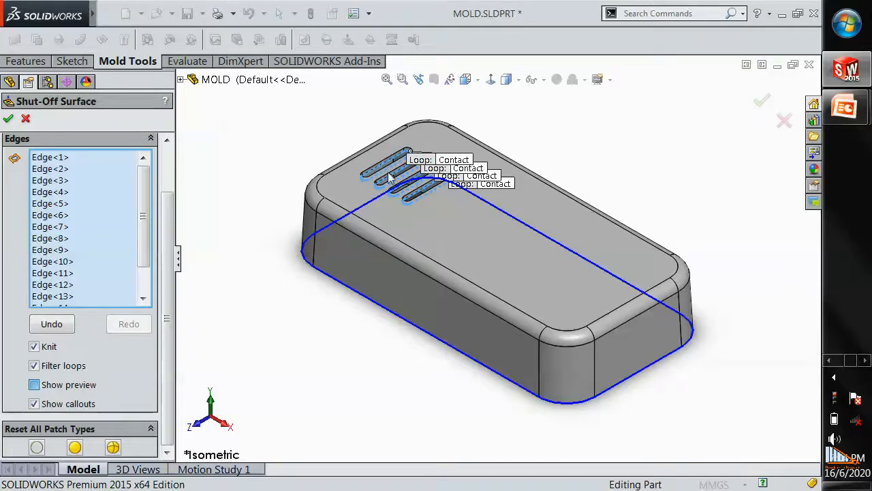
pyautogui.click(34, 385)
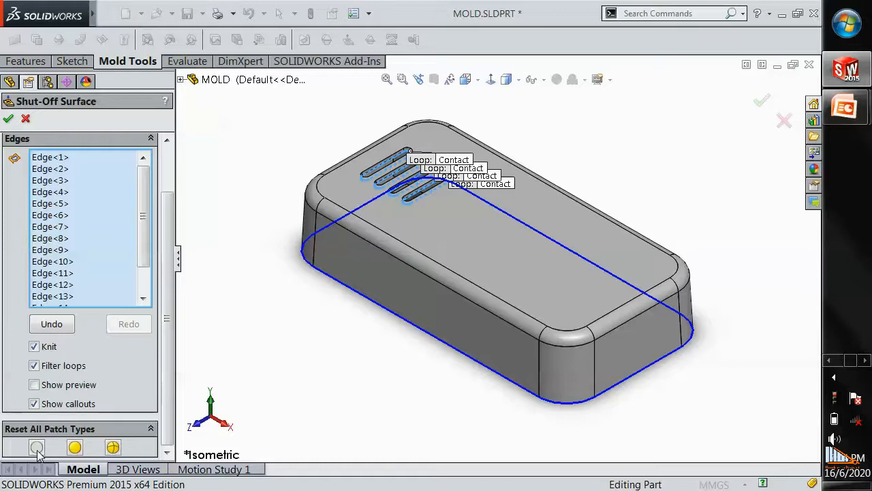
pyautogui.scroll(-5, 402, 204)
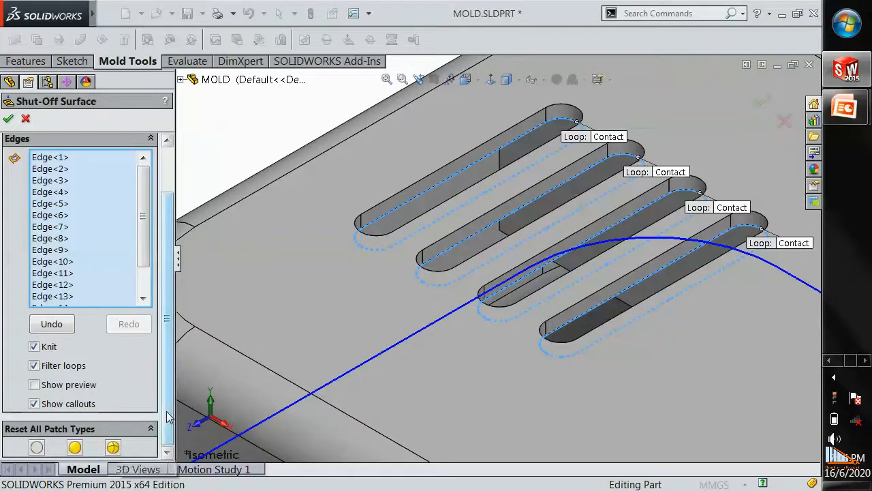
pyautogui.moveTo(168, 414); pyautogui.dragTo(168, 432)
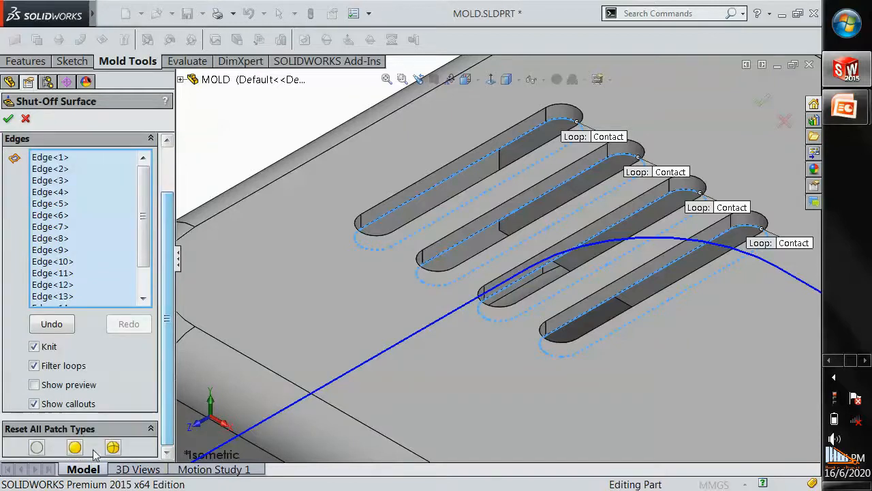
pyautogui.moveTo(165, 287); pyautogui.dragTo(166, 285)
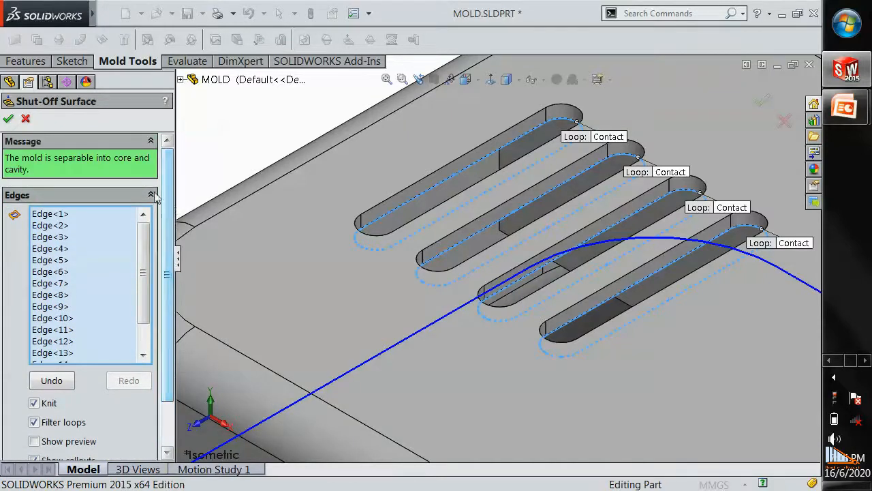
pyautogui.click(8, 120)
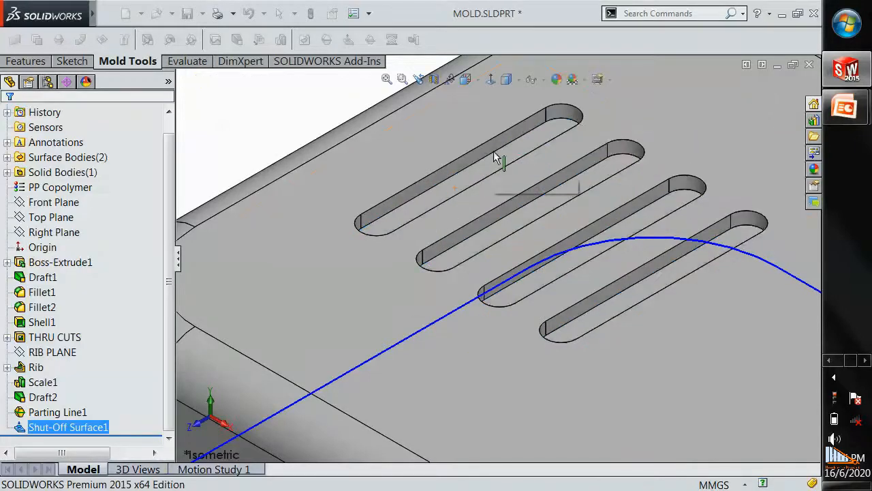
pyautogui.click(251, 133)
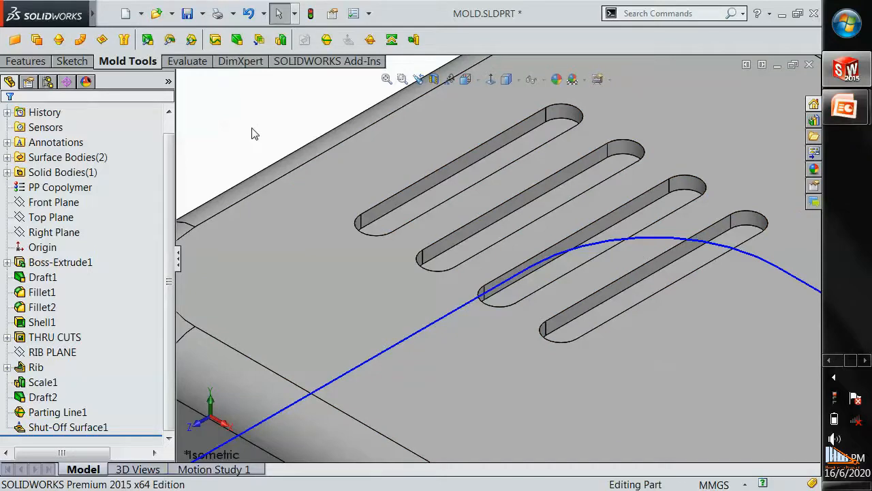
# Expand the surface bodies folder and examine which surfaces the cavity, core and parting surface groups contain.
pyautogui.scroll(1, 171, 175)
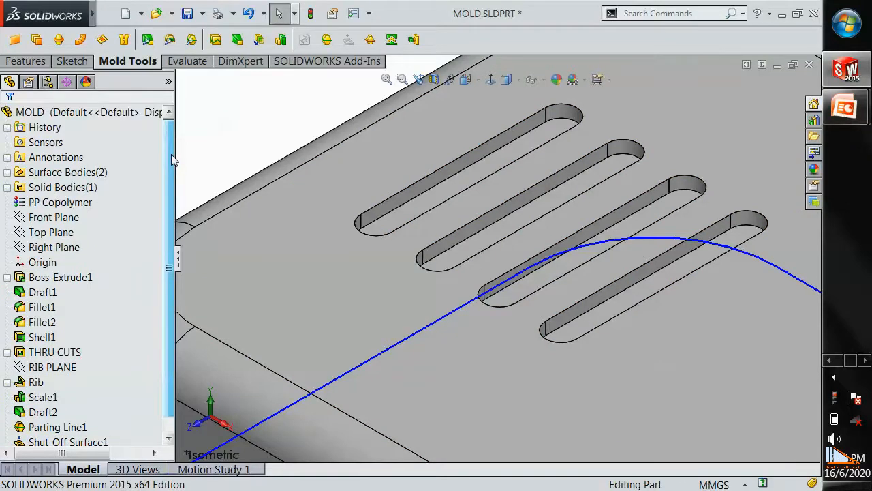
pyautogui.click(99, 172)
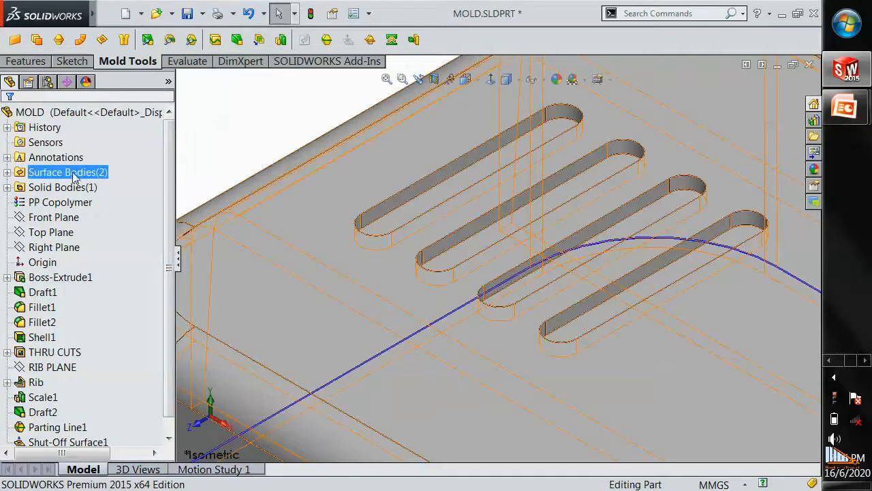
pyautogui.click(259, 154)
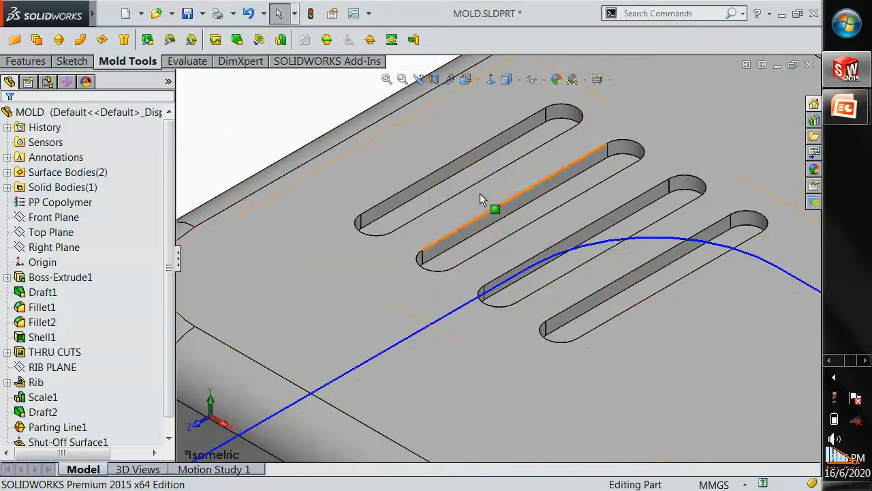
pyautogui.click(7, 172)
pyautogui.click(39, 189)
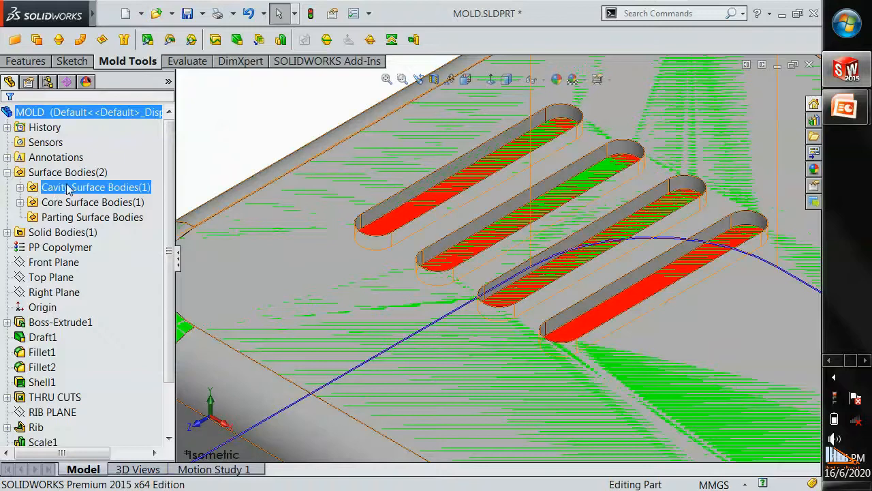
pyautogui.click(63, 218)
pyautogui.click(239, 138)
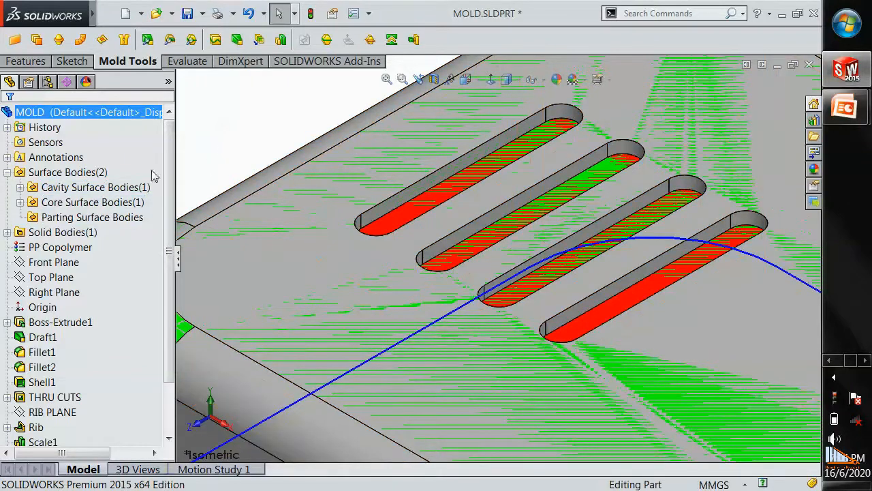
pyautogui.click(103, 190)
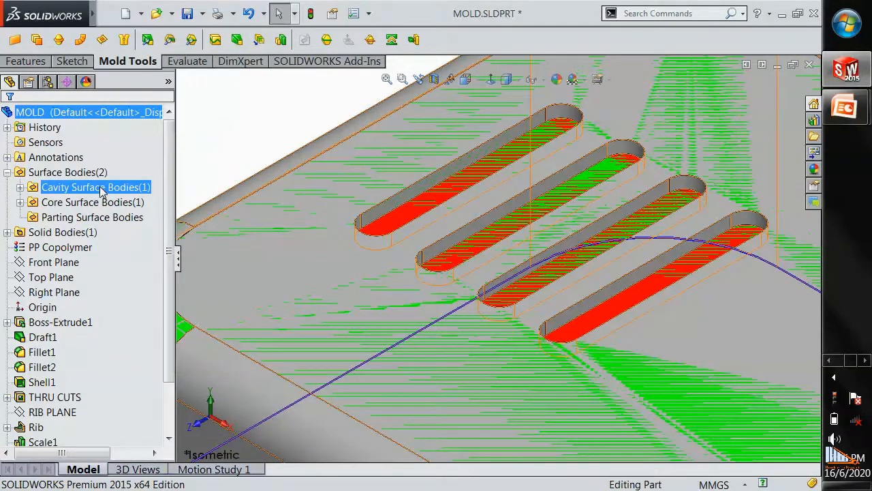
pyautogui.click(100, 191)
pyautogui.click(101, 203)
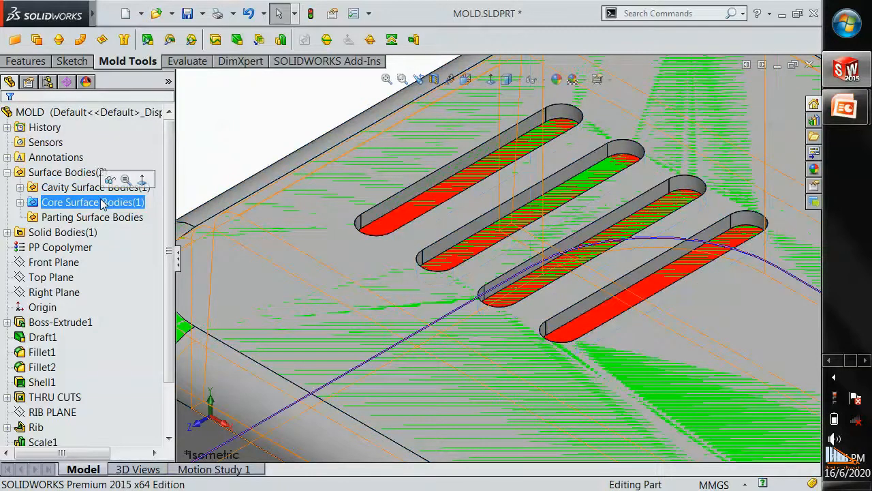
pyautogui.keyDown('ctrl'); pyautogui.click(109, 217); pyautogui.keyUp('ctrl')
pyautogui.click(109, 216)
pyautogui.click(226, 149)
pyautogui.click(119, 205)
pyautogui.click(115, 213)
pyautogui.click(244, 111)
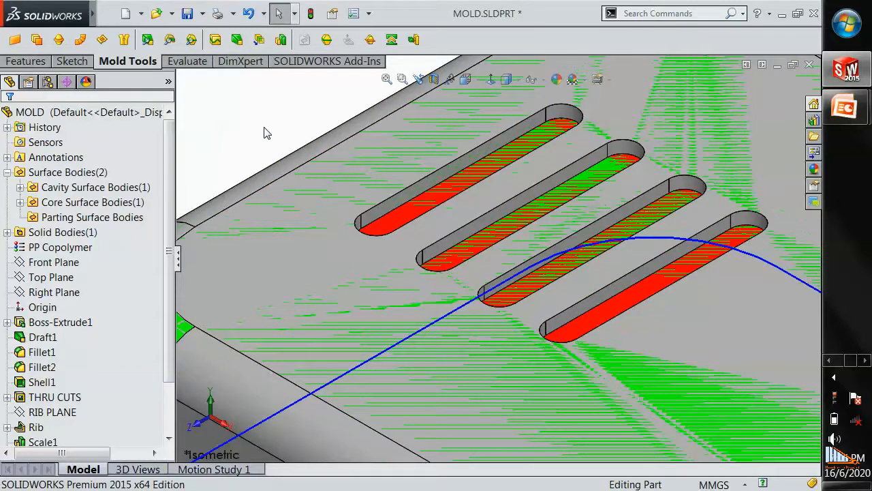
# Examine the core surface bodies against the whole part, and collapse the surface bodies folder.
pyautogui.scroll(5, 335, 211)
pyautogui.click(87, 202)
pyautogui.click(89, 217)
pyautogui.click(87, 203)
pyautogui.click(67, 233)
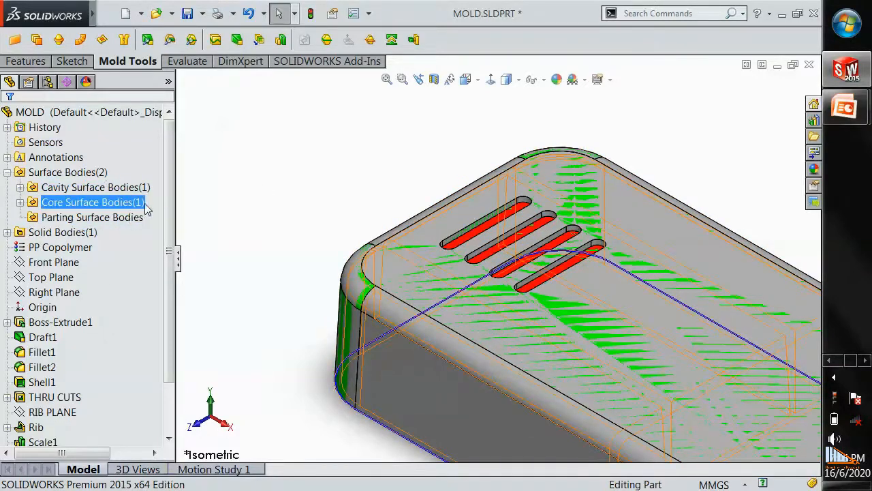
pyautogui.click(7, 173)
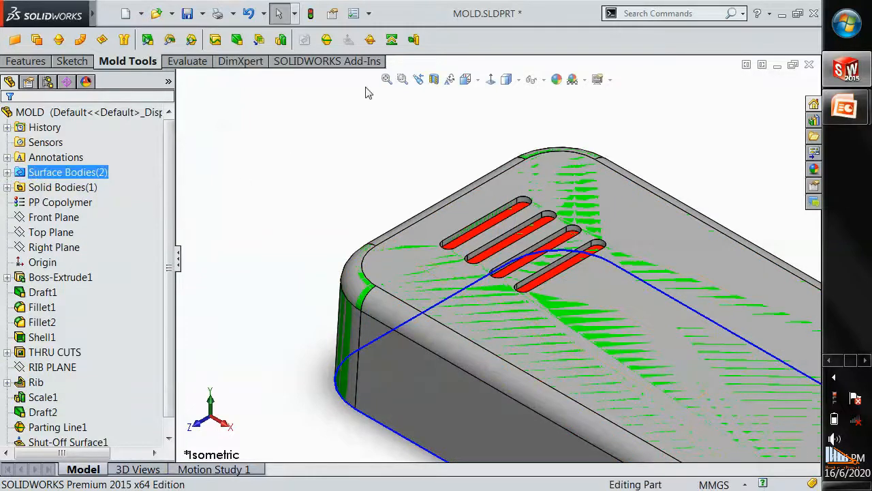
# Create a knitted parting surface from the parting line, perpendicular to pull, with a 35 mm distance.
pyautogui.click(369, 40)
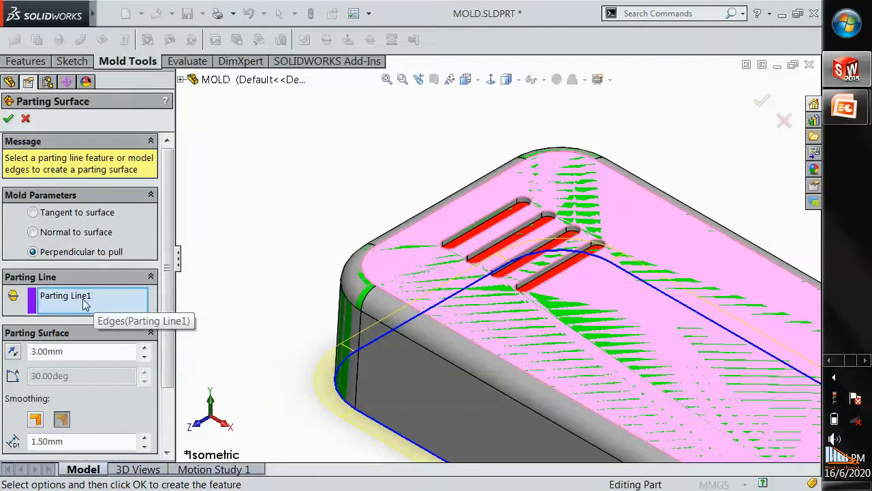
pyautogui.scroll(-2, 162, 322)
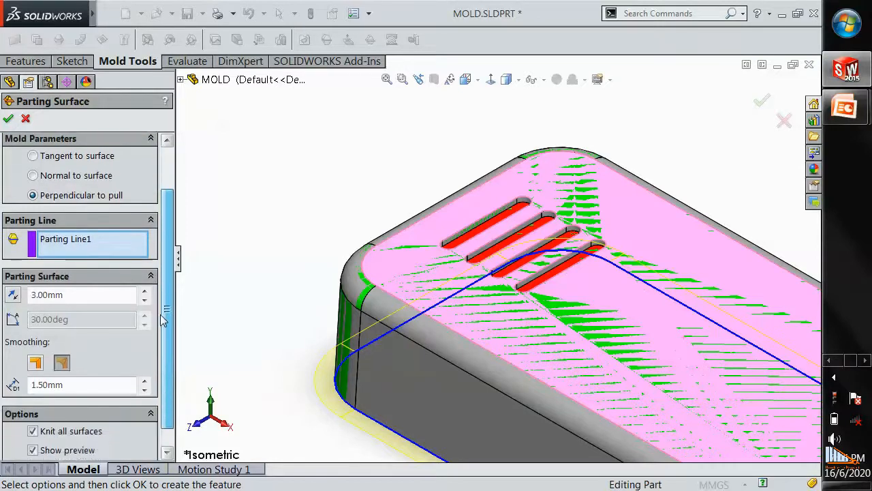
pyautogui.moveTo(64, 293); pyautogui.dragTo(19, 301)
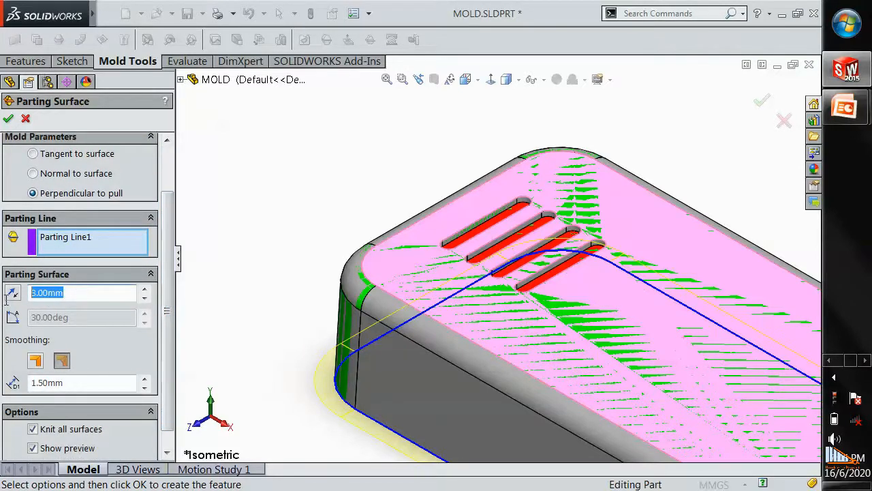
pyautogui.write('35')
pyautogui.press('Return')
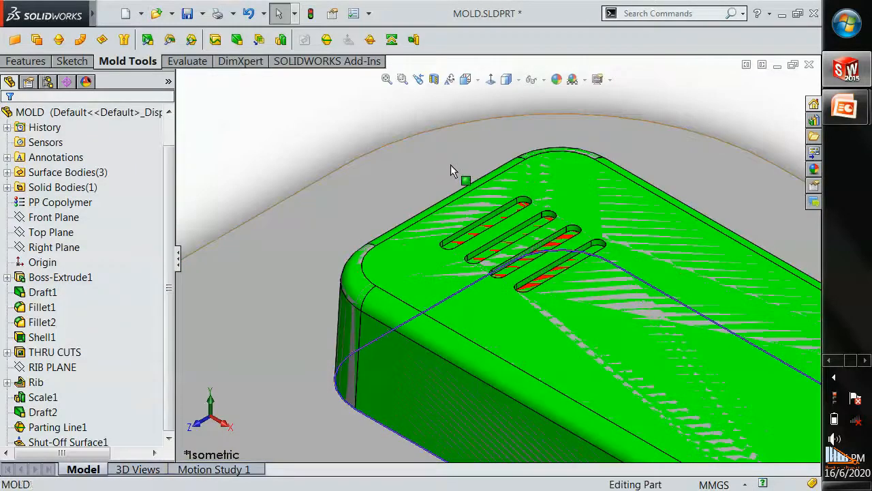
pyautogui.click(451, 165)
pyautogui.click(325, 134)
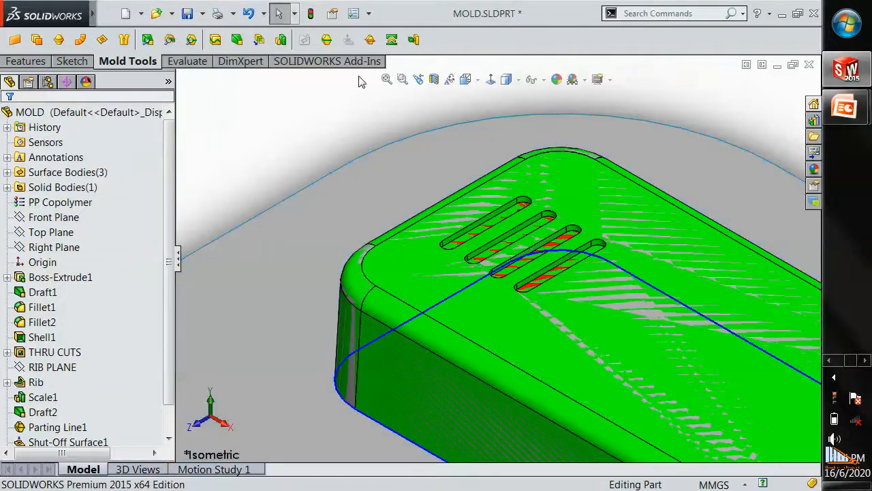
# Start a Tooling Split sketch on the parting surface and draw a corner rectangle enclosing the part's outline.
pyautogui.click(392, 40)
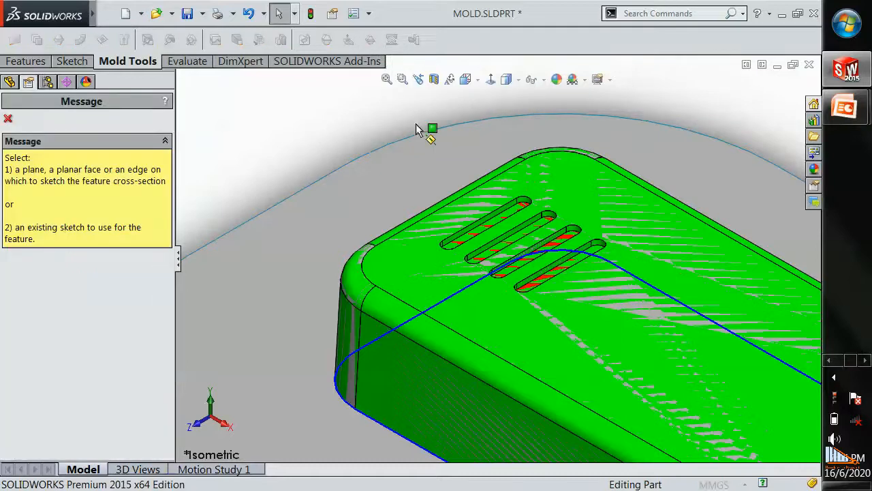
pyautogui.click(418, 162)
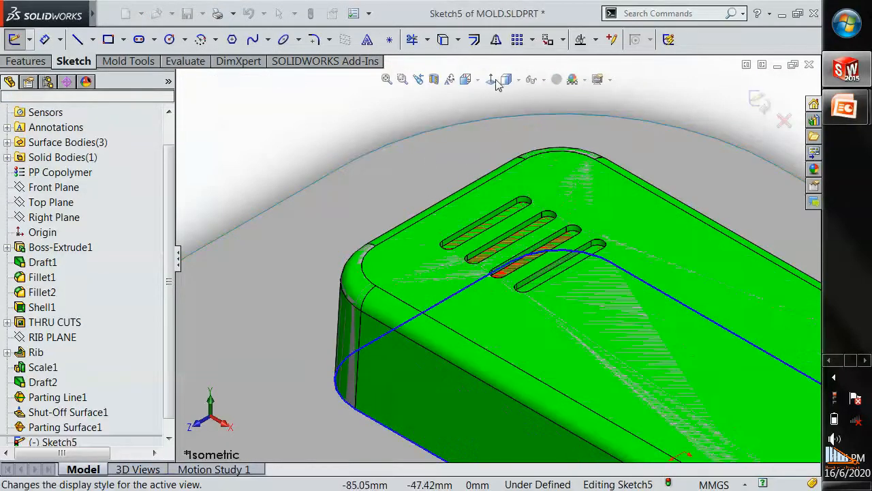
pyautogui.click(492, 79)
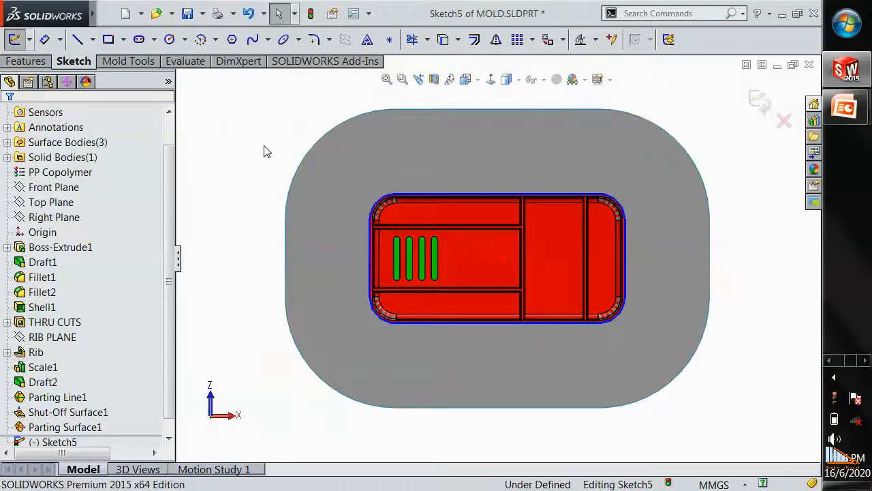
pyautogui.click(108, 39)
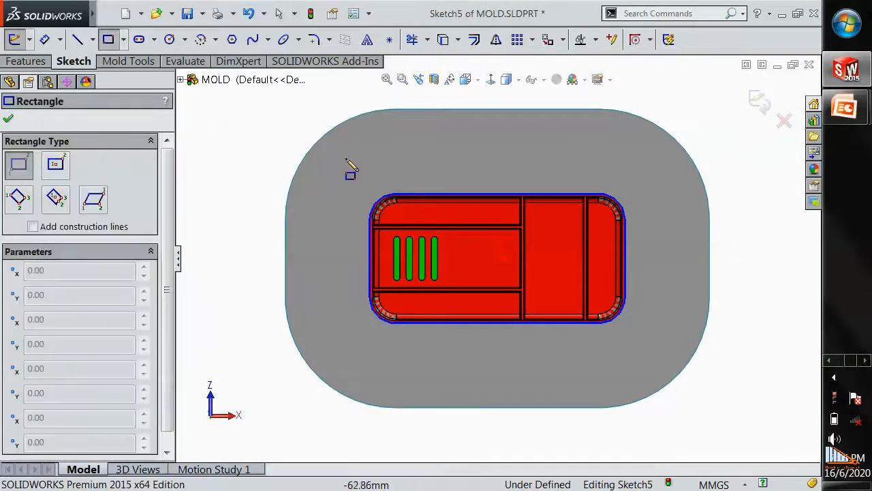
pyautogui.click(343, 159)
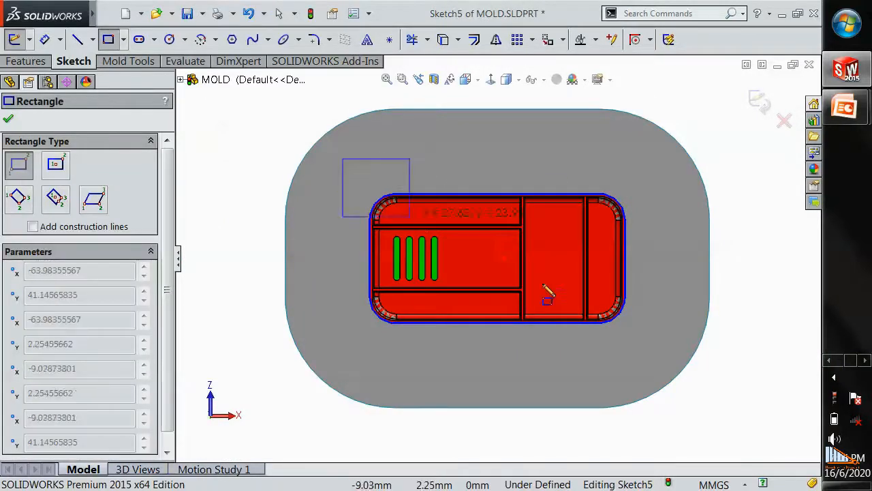
pyautogui.click(661, 356)
pyautogui.press('Escape')
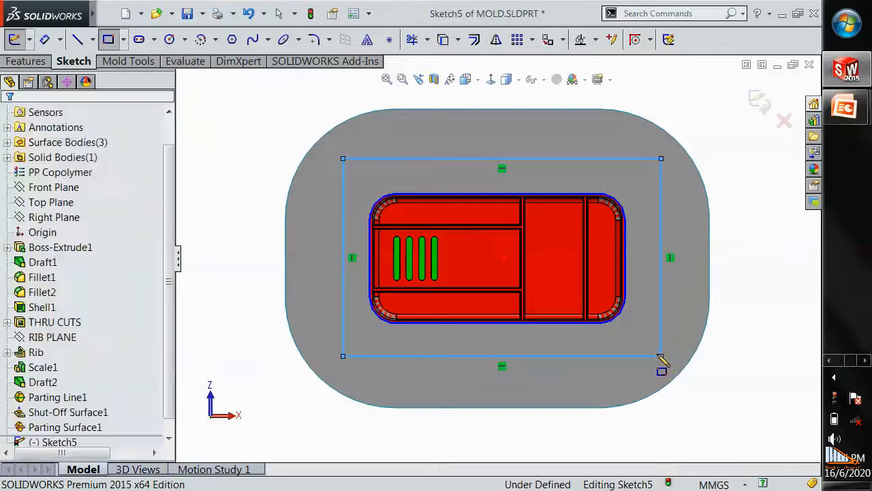
# Draw a diagonal centerline between opposite rectangle corners and constrain its midpoint to the origin.
pyautogui.press('s')
pyautogui.click(686, 384)
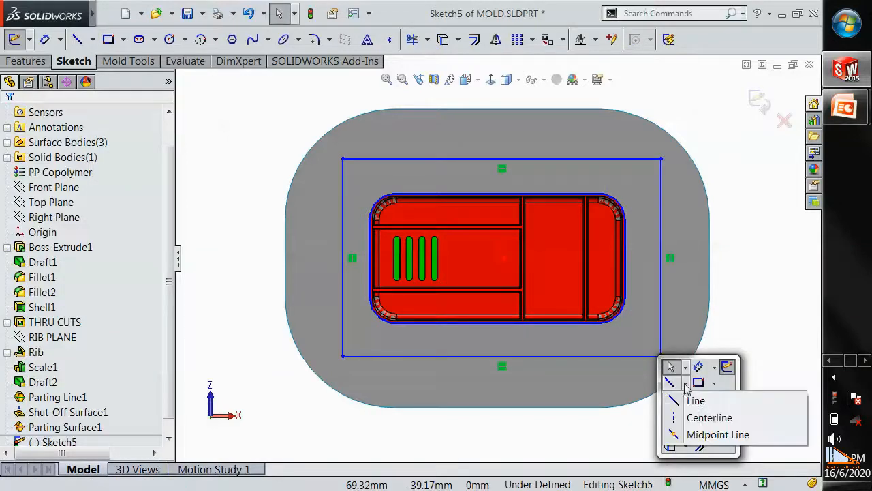
pyautogui.click(709, 417)
pyautogui.click(342, 160)
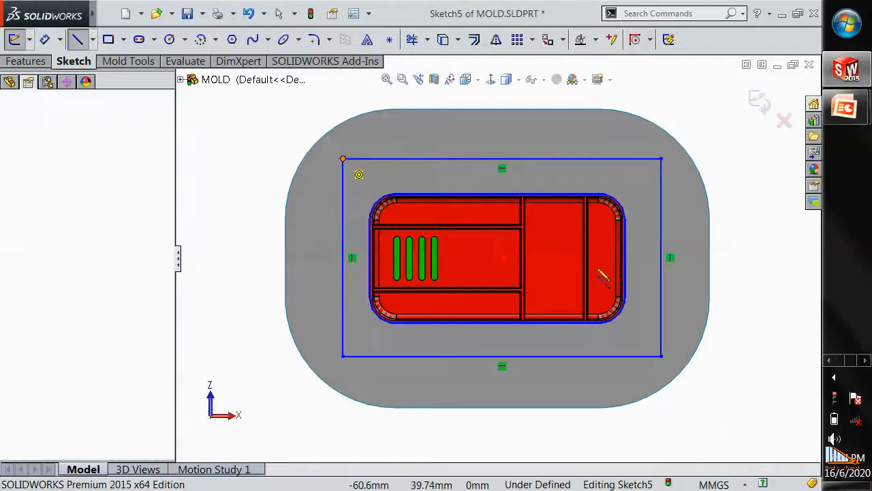
pyautogui.click(661, 356)
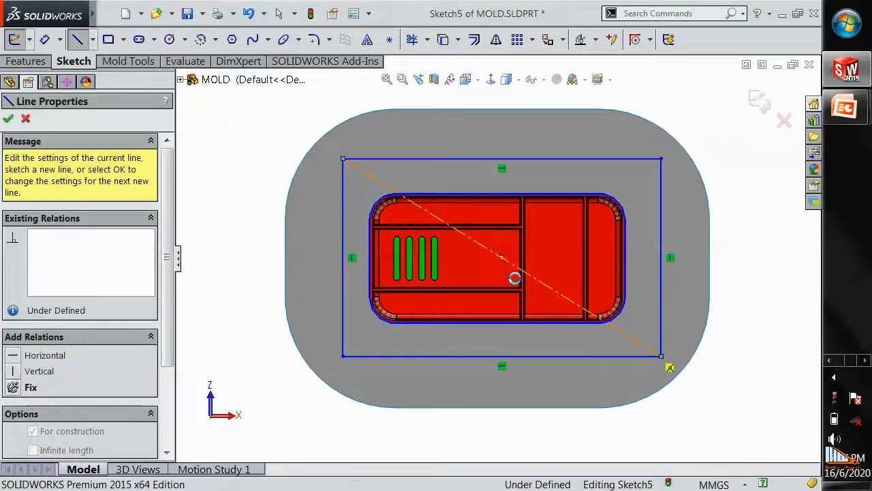
pyautogui.press('Escape')
pyautogui.press('Escape')
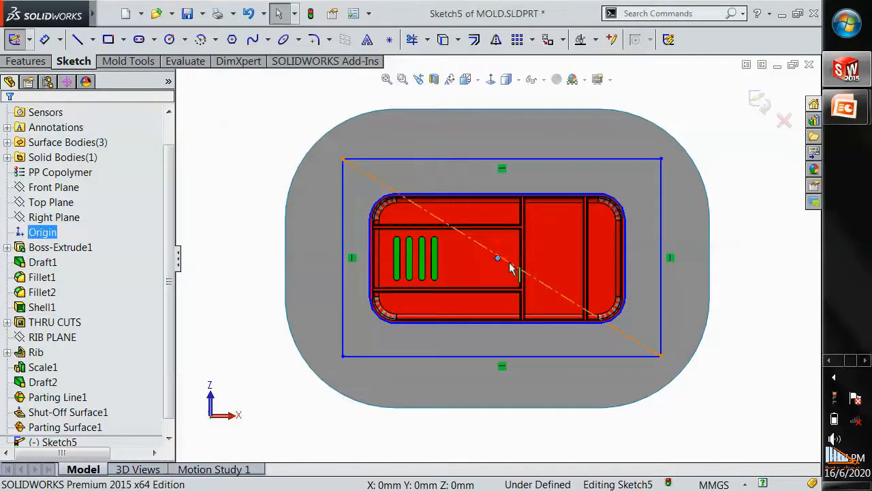
pyautogui.keyDown('ctrl'); pyautogui.click(510, 263); pyautogui.keyUp('ctrl')
pyautogui.click(30, 378)
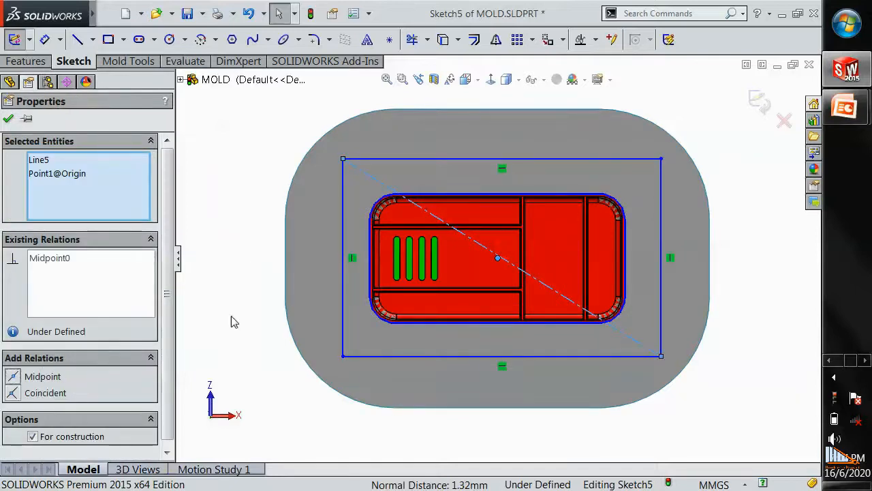
pyautogui.click(249, 168)
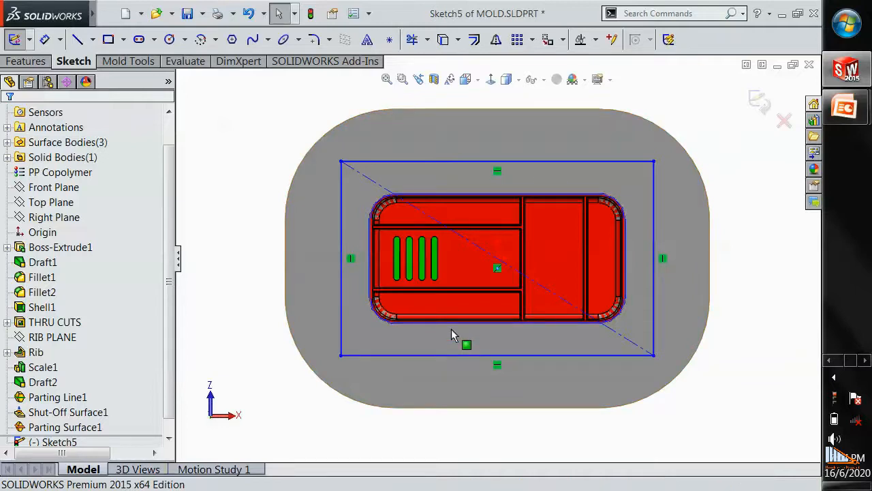
# Dimension the rectangle's lower long side 15 mm from the part's adjacent long edge.
pyautogui.moveTo(227, 266); pyautogui.dragTo(222, 205, button='right')
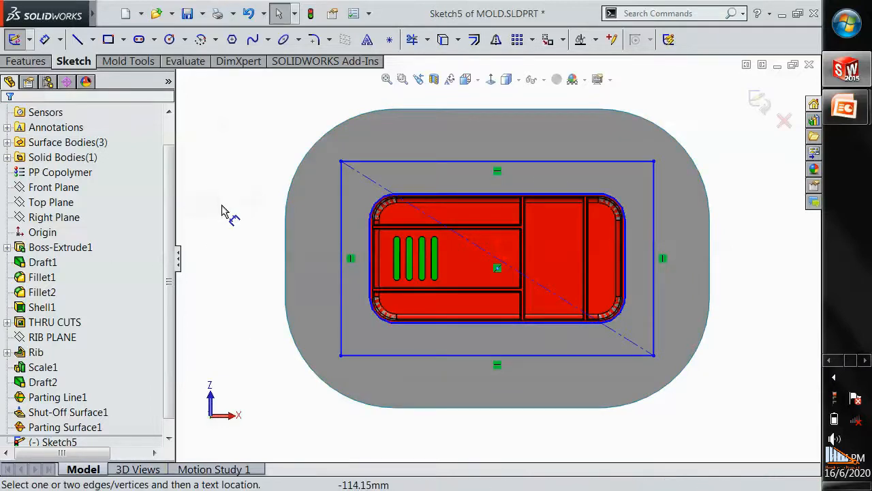
pyautogui.click(463, 325)
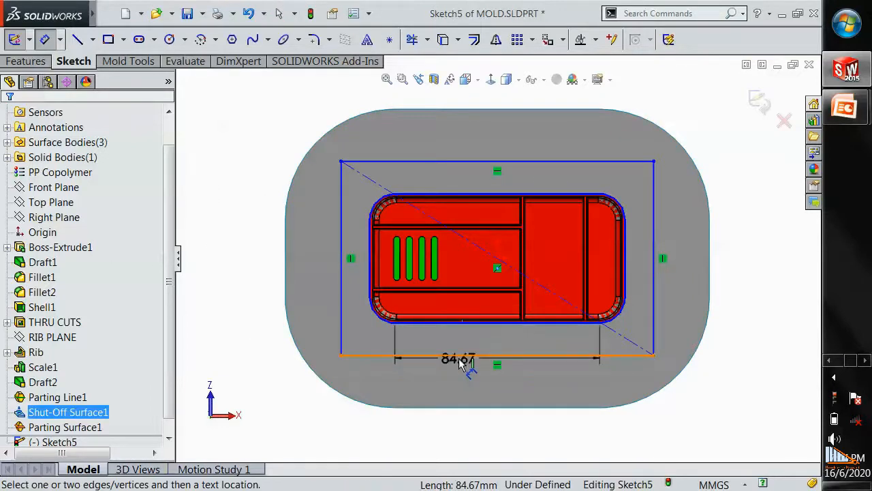
pyautogui.click(470, 356)
pyautogui.click(486, 381)
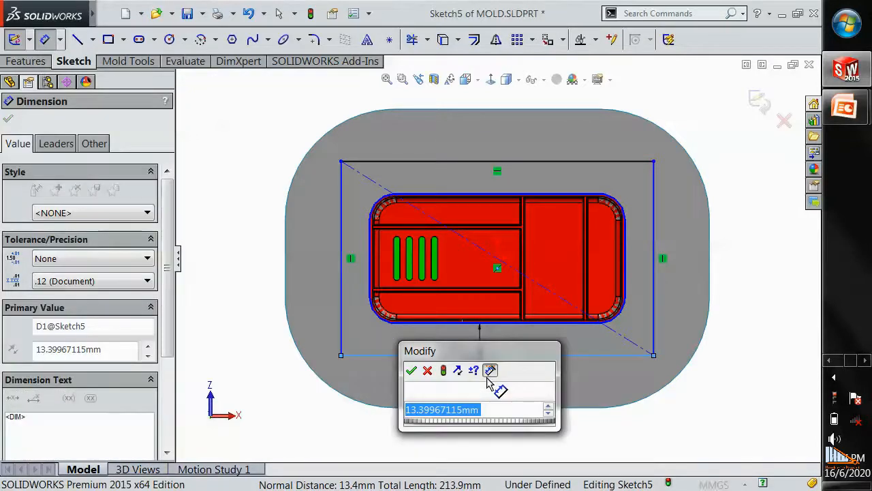
pyautogui.write('15')
pyautogui.press('Return')
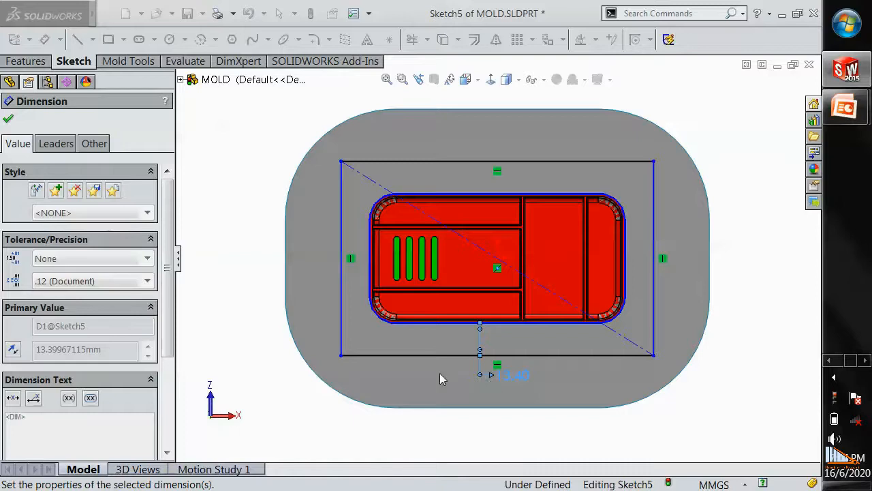
# Dimension the rectangle's short side near the slots 15 mm from the part's adjacent short edge.
pyautogui.click(372, 266)
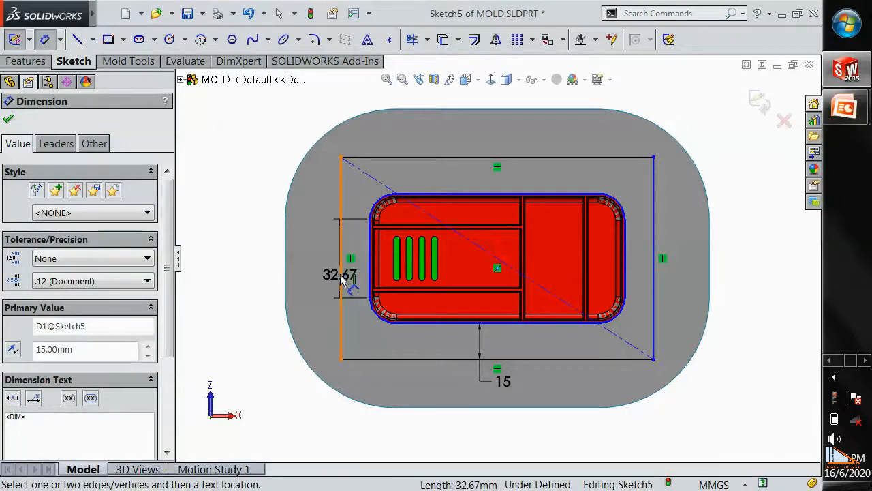
pyautogui.click(341, 276)
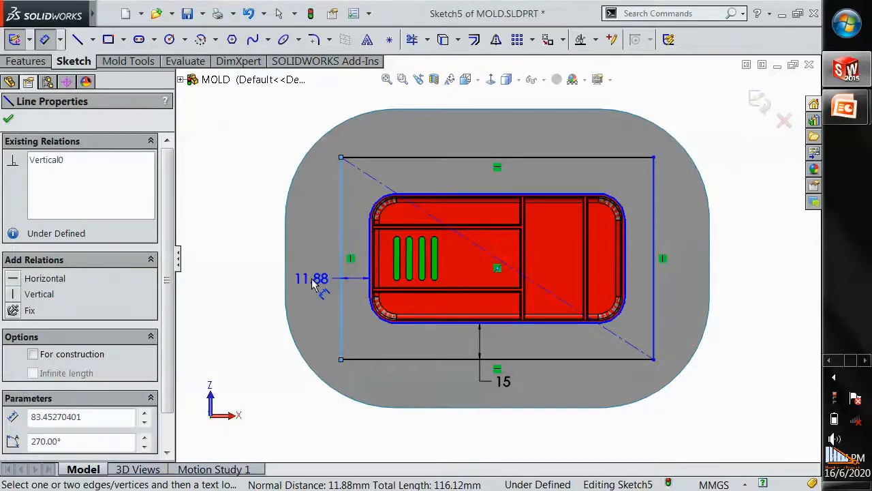
pyautogui.click(308, 285)
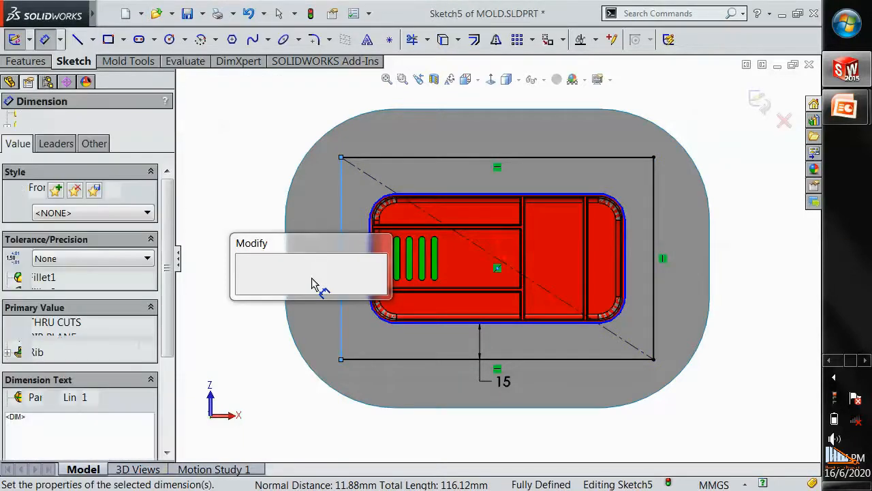
pyautogui.click(242, 272)
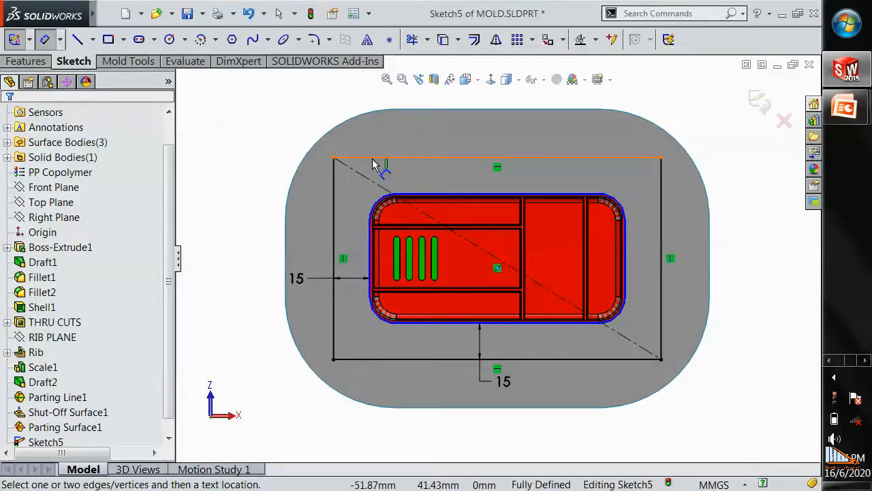
# Finish the split-block sketch and check the Tooling Split's block size, core, cavity and parting surface selections against the preview.
pyautogui.click(769, 108)
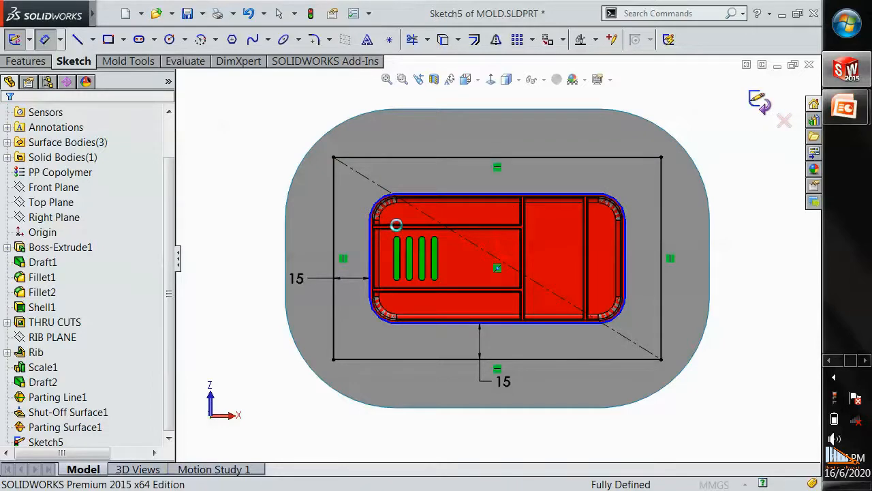
pyautogui.moveTo(473, 289); pyautogui.dragTo(525, 292, button='middle')
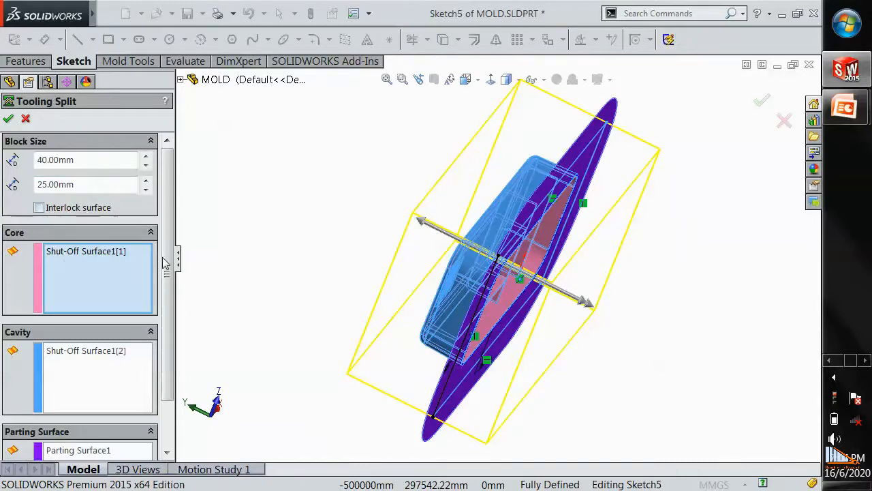
pyautogui.scroll(-2, 164, 265)
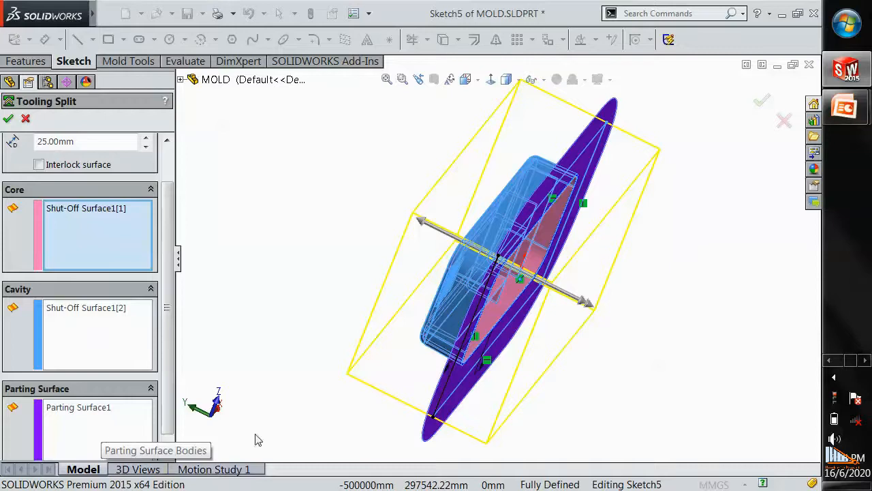
pyautogui.moveTo(427, 323); pyautogui.dragTo(427, 333, button='middle')
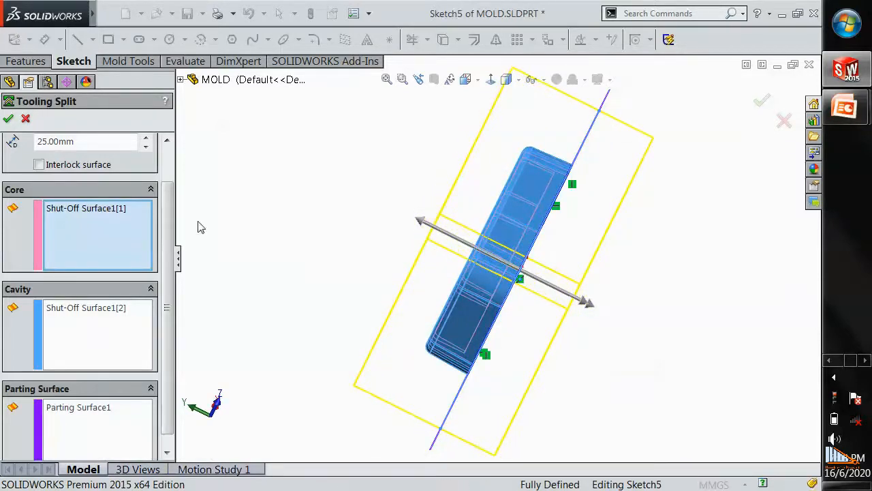
pyautogui.scroll(1, 171, 223)
pyautogui.moveTo(103, 185); pyautogui.dragTo(36, 184)
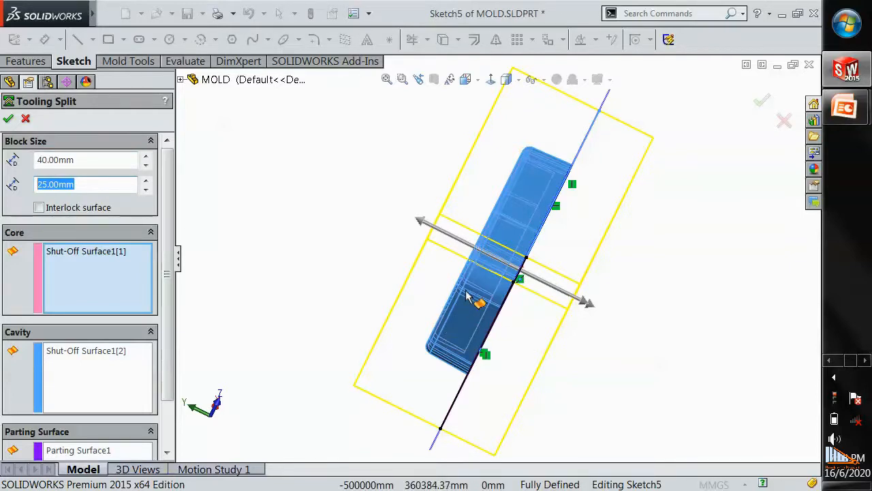
# Switch to the PowerPoint presentation to consult the part detail slide, and return to SOLIDWORKS.
pyautogui.hotkey('alt', 'Tab')
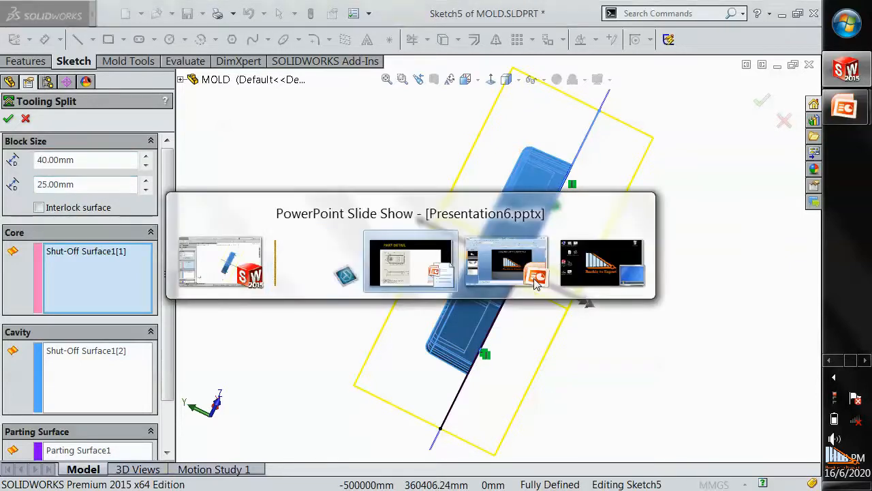
pyautogui.hotkey('alt', 'Tab')
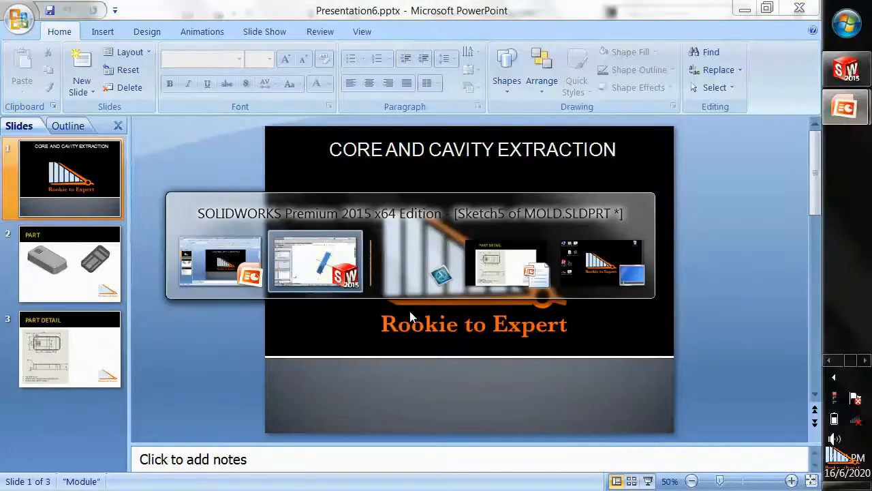
pyautogui.hotkey('alt', 'Tab')
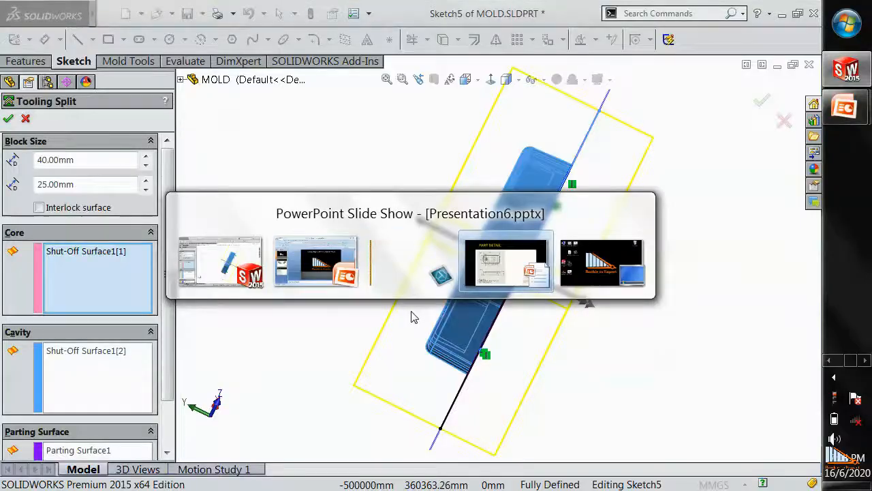
pyautogui.hotkey('alt', 'Tab')
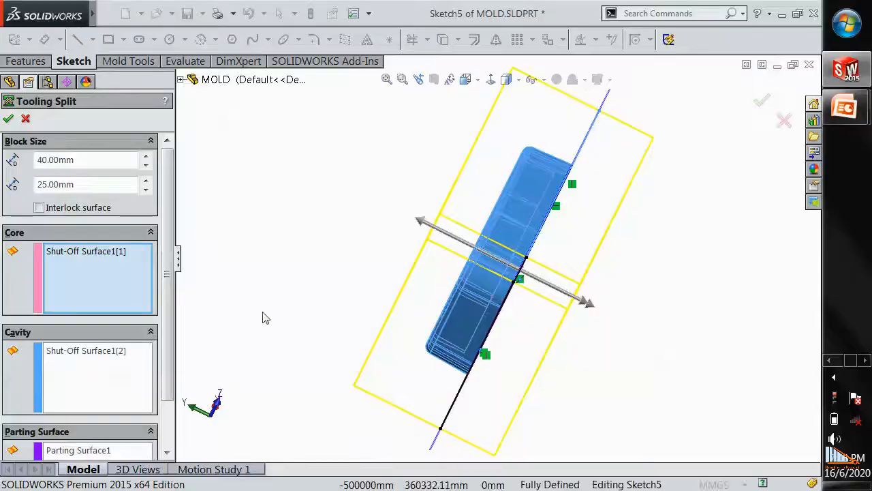
# Set the tooling block depth on the cavity side to 45 mm and create the tooling split.
pyautogui.moveTo(82, 163); pyautogui.dragTo(26, 161)
pyautogui.write('45')
pyautogui.press('Tab')
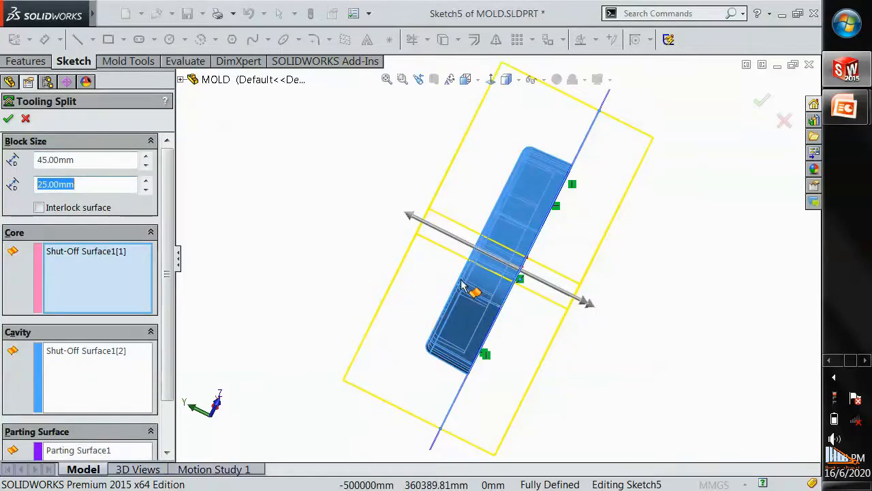
pyautogui.click(8, 119)
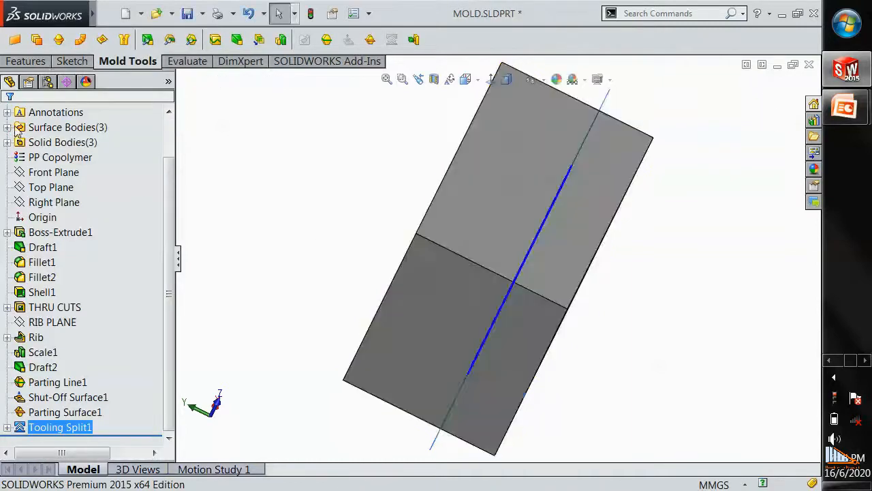
# Identify the three solid bodies and rename the Tooling Split1[2] body as cavity.
pyautogui.moveTo(495, 261); pyautogui.dragTo(395, 225, button='middle')
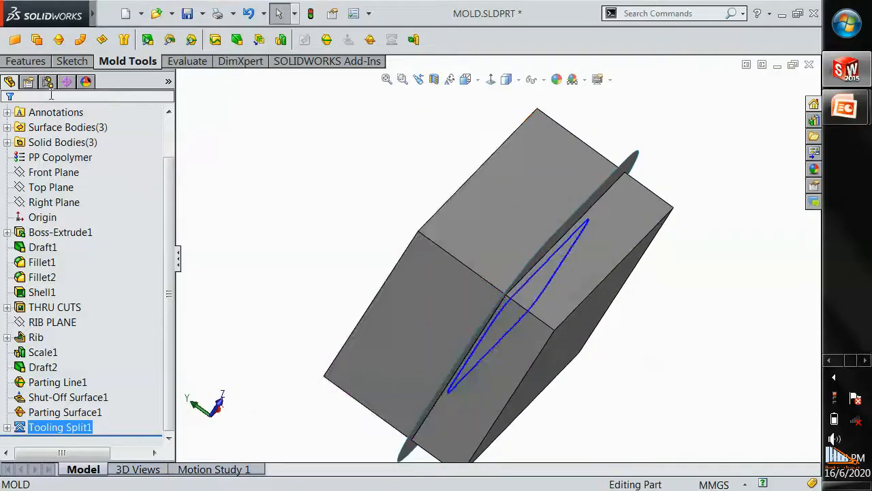
pyautogui.click(7, 142)
pyautogui.click(53, 157)
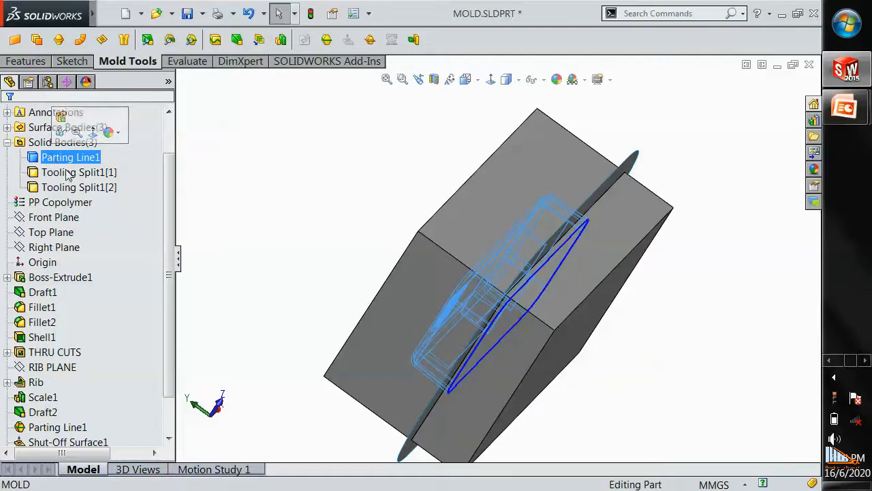
pyautogui.click(76, 173)
pyautogui.keyDown('ctrl'); pyautogui.click(86, 189); pyautogui.keyUp('ctrl')
pyautogui.click(85, 189)
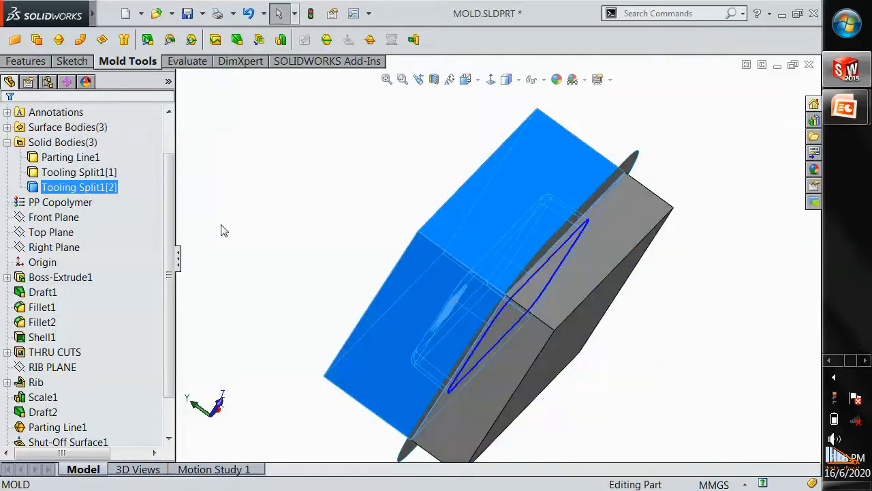
pyautogui.click(78, 189)
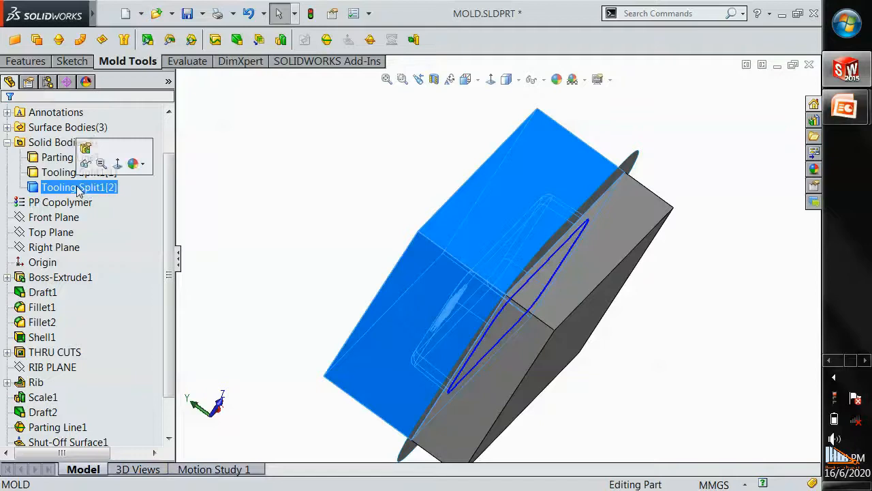
pyautogui.write('cavity')
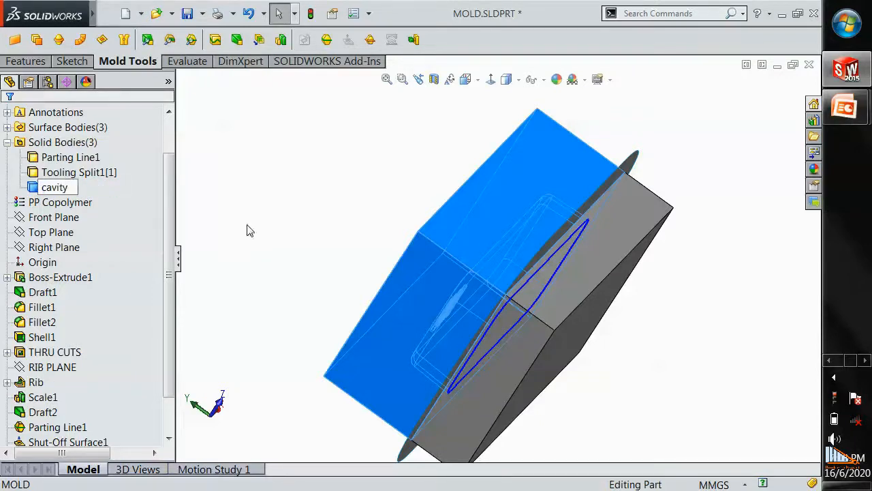
# Rename the Tooling Split1[1] body as core and the Parting Line1 body as part.
pyautogui.click(101, 174)
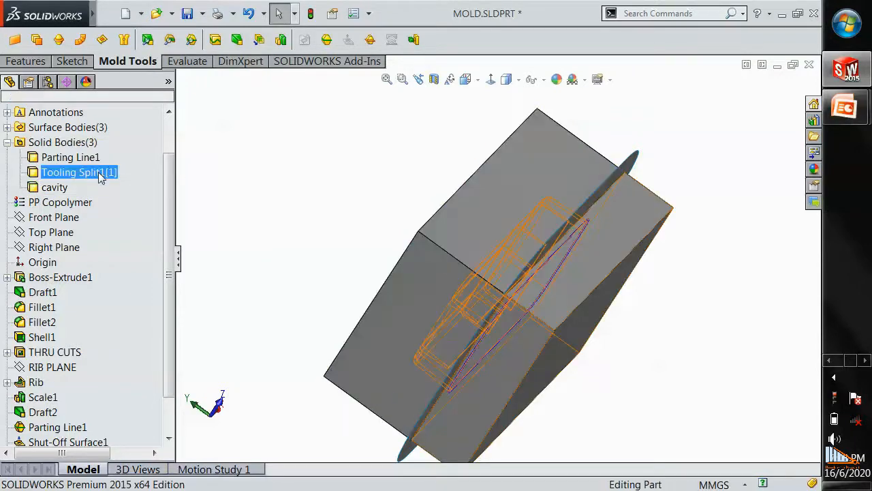
pyautogui.click(101, 174)
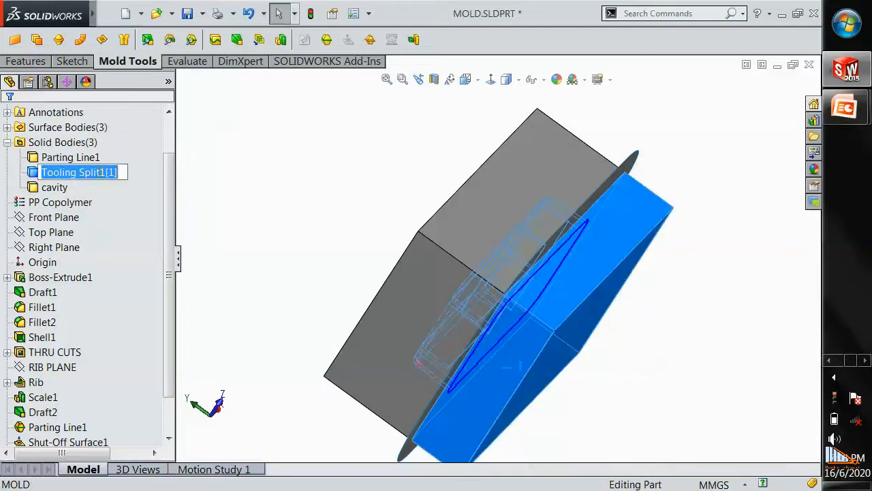
pyautogui.write('core')
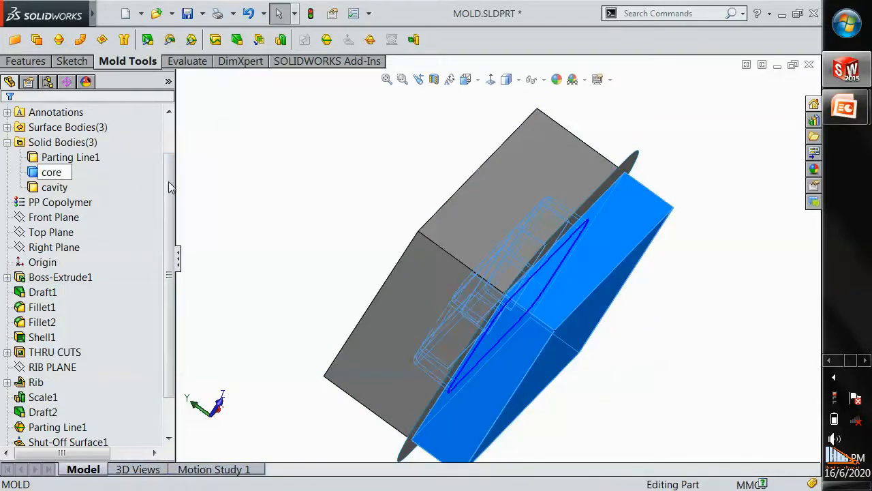
pyautogui.click(90, 172)
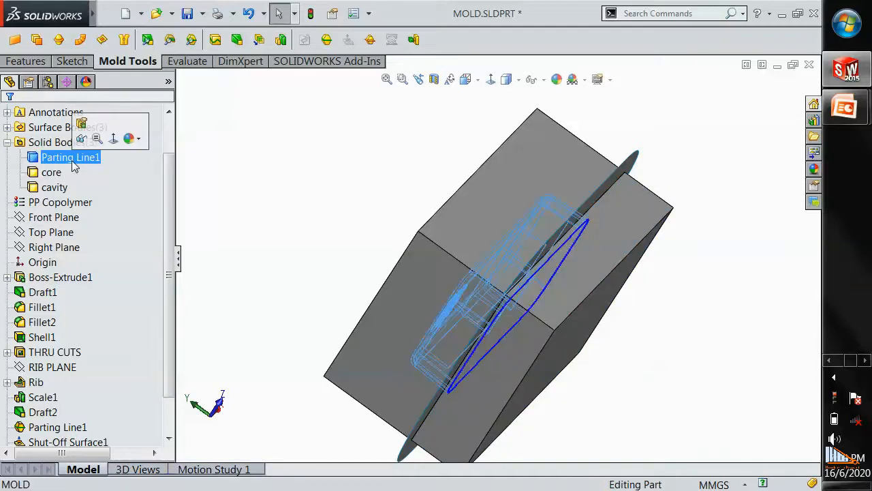
pyautogui.click(71, 158)
pyautogui.write('part')
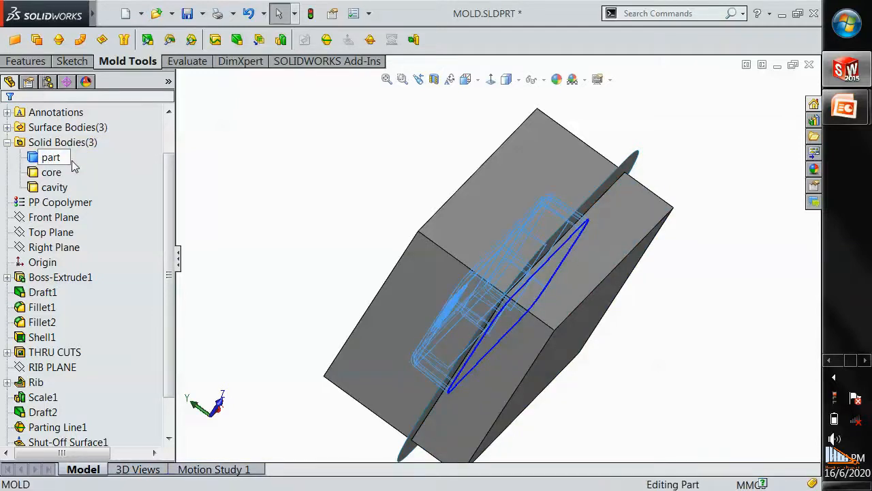
pyautogui.press('Return')
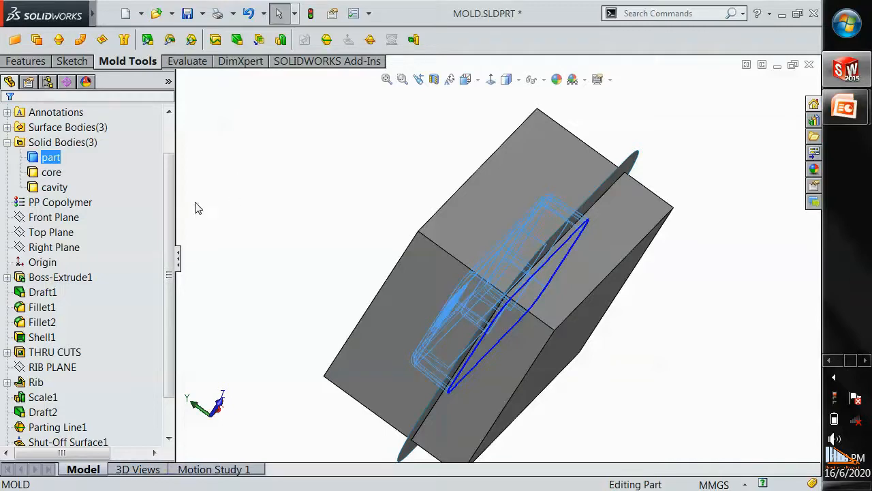
pyautogui.click(243, 201)
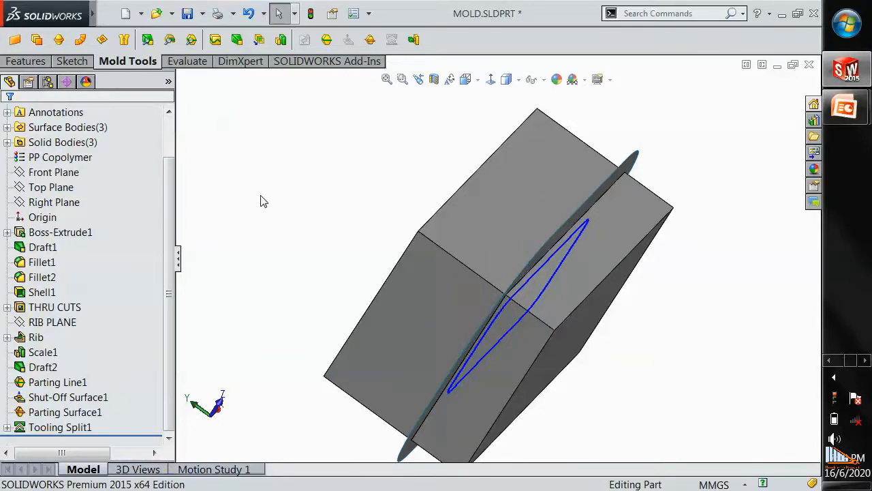
# Isolate the cavity block, examine its pocket and slot features up close, and exit the isolated view.
pyautogui.moveTo(425, 189); pyautogui.dragTo(388, 259, button='middle')
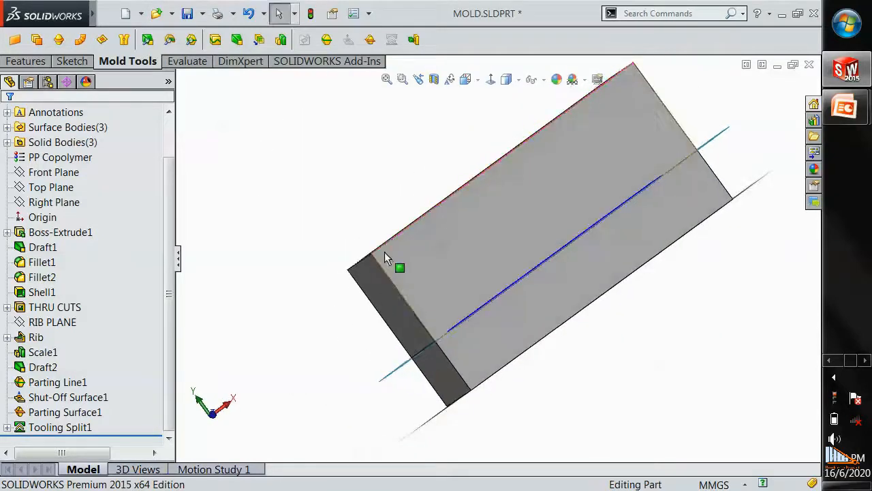
pyautogui.rightClick(425, 252)
pyautogui.click(351, 413)
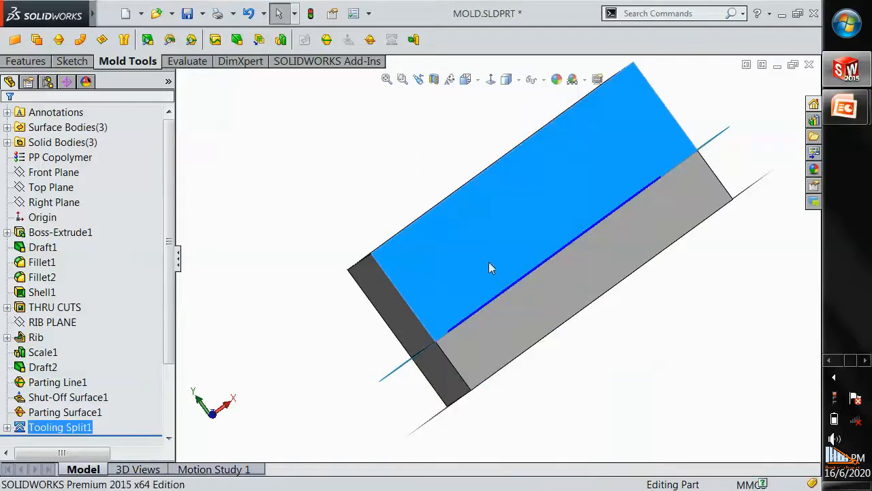
pyautogui.moveTo(423, 215); pyautogui.dragTo(382, 184, button='middle')
pyautogui.scroll(-3, 477, 262)
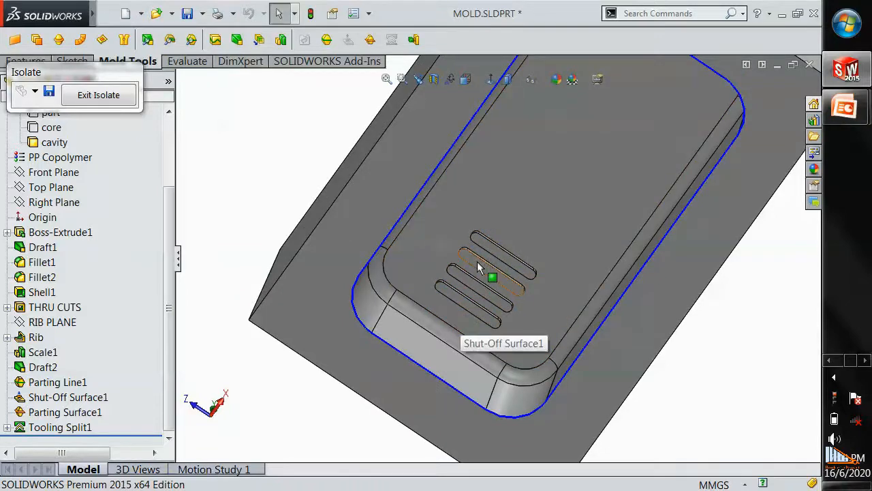
pyautogui.click(96, 97)
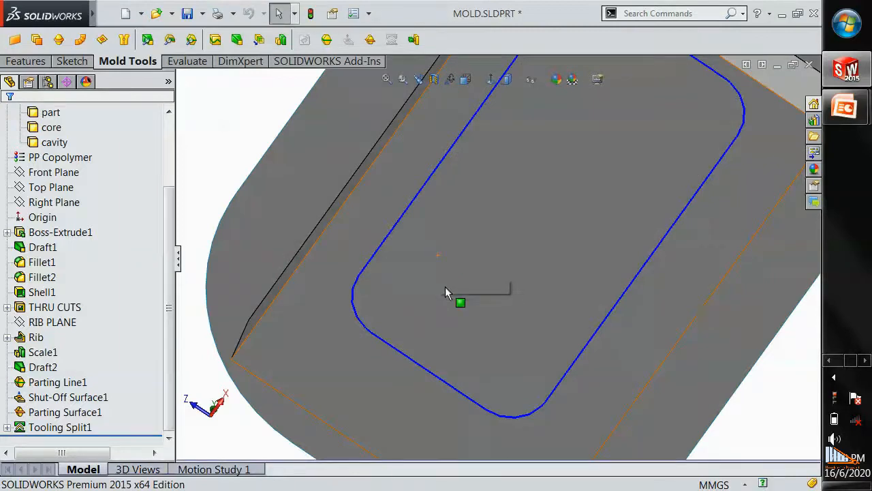
# Isolate the core block, examine its raised form and rib grooves, and exit the isolated view.
pyautogui.click(482, 269)
pyautogui.rightClick(482, 267)
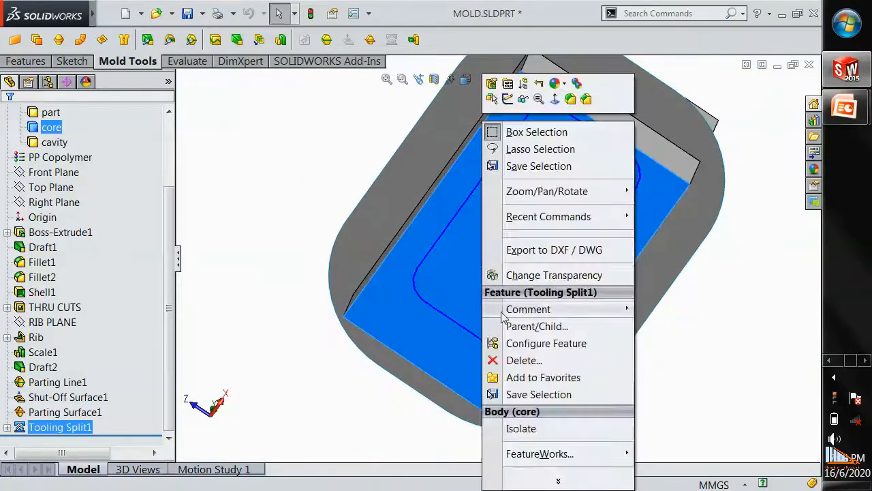
pyautogui.click(518, 433)
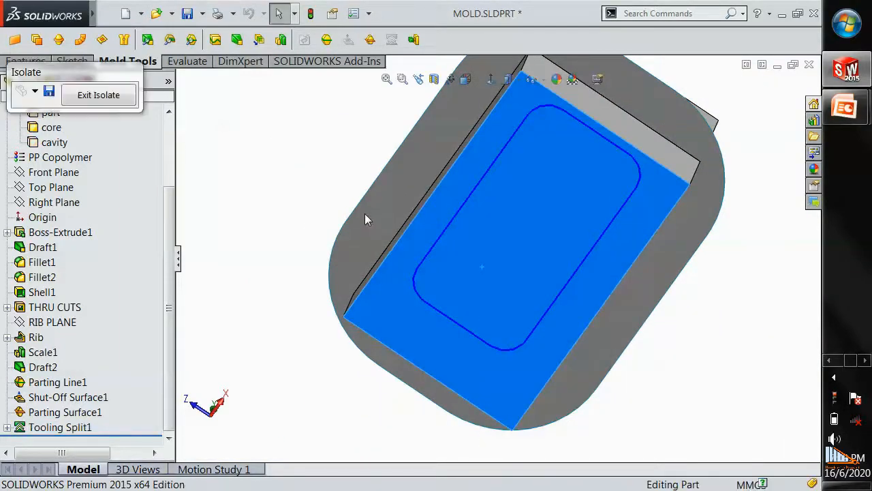
pyautogui.moveTo(403, 216); pyautogui.dragTo(571, 321, button='middle')
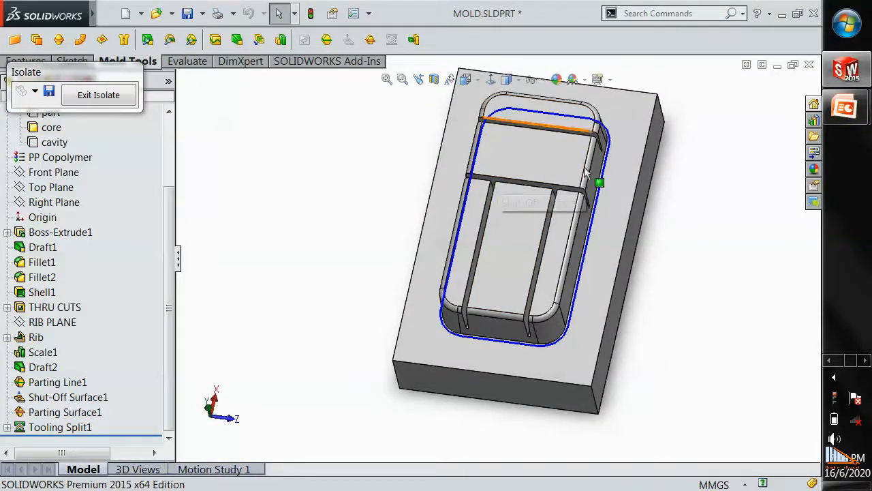
pyautogui.moveTo(430, 279); pyautogui.dragTo(381, 262, button='middle')
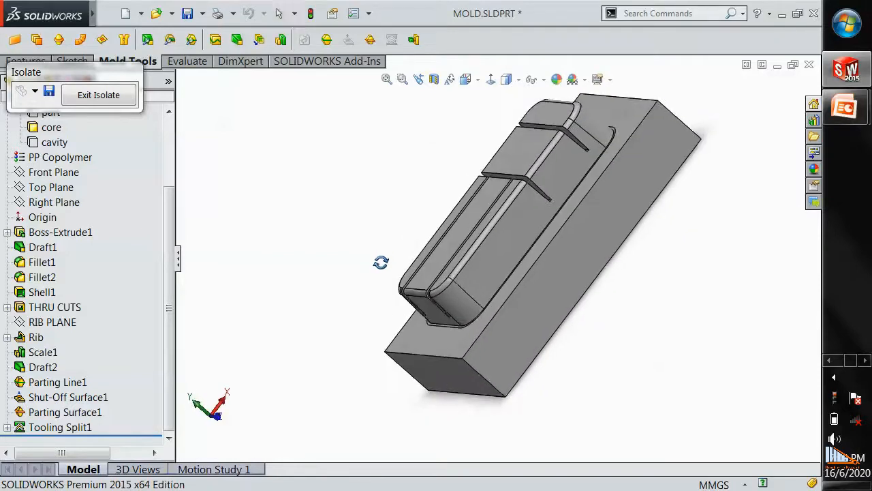
pyautogui.click(80, 95)
# Isolate the cavity block again and examine it from its inner and outer sides.
pyautogui.moveTo(454, 218); pyautogui.dragTo(428, 250, button='middle')
pyautogui.rightClick(428, 250)
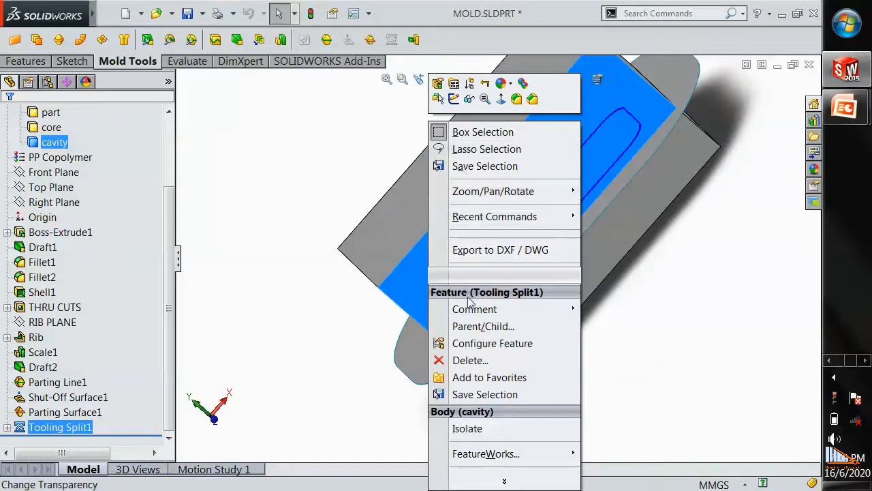
pyautogui.click(477, 428)
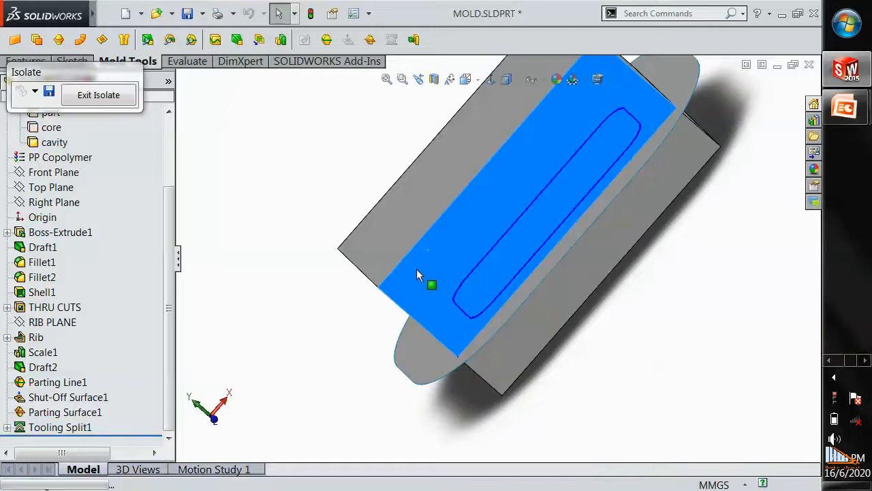
pyautogui.moveTo(413, 269); pyautogui.dragTo(320, 194, button='middle')
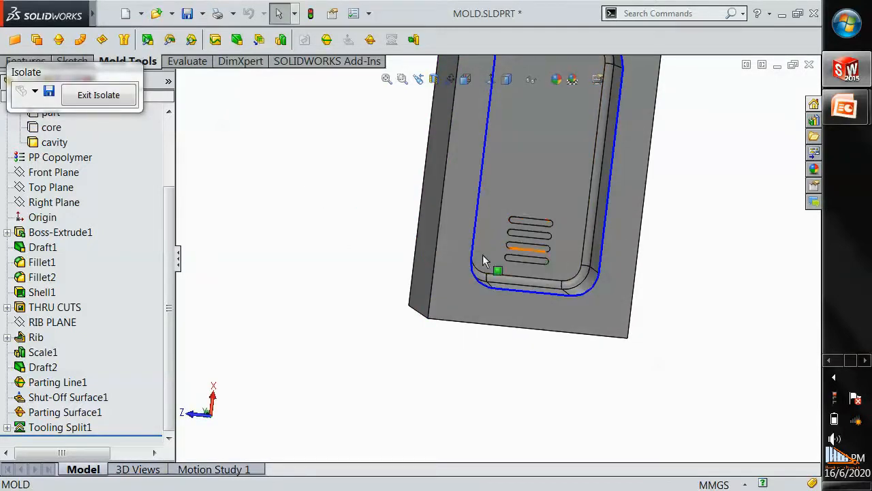
pyautogui.moveTo(509, 238); pyautogui.dragTo(516, 343, button='middle')
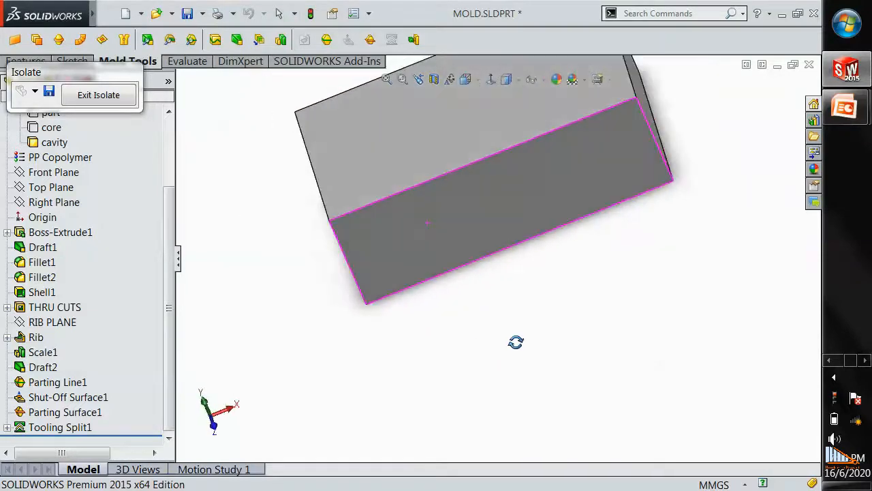
# Examine the slot outlines square to the cavity block's outer face with Hidden Lines Visible, and restore the Shaded With Edges display.
pyautogui.click(410, 140)
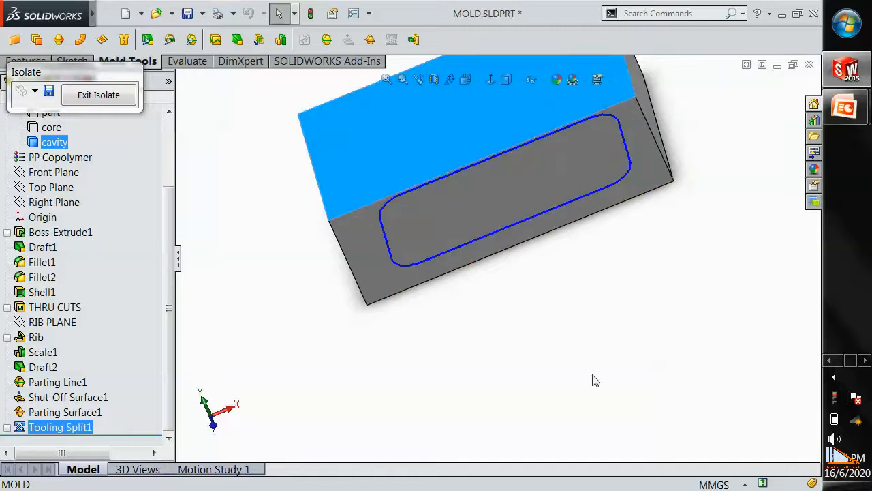
pyautogui.click(516, 86)
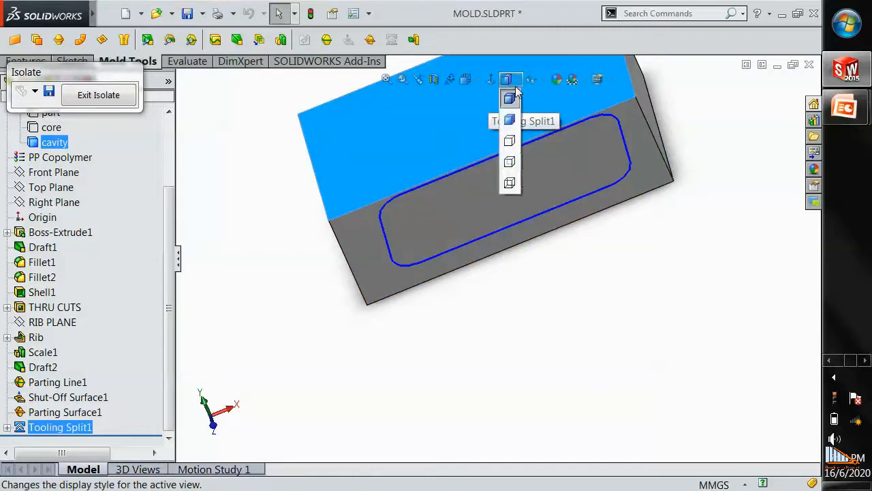
pyautogui.click(510, 163)
pyautogui.click(492, 81)
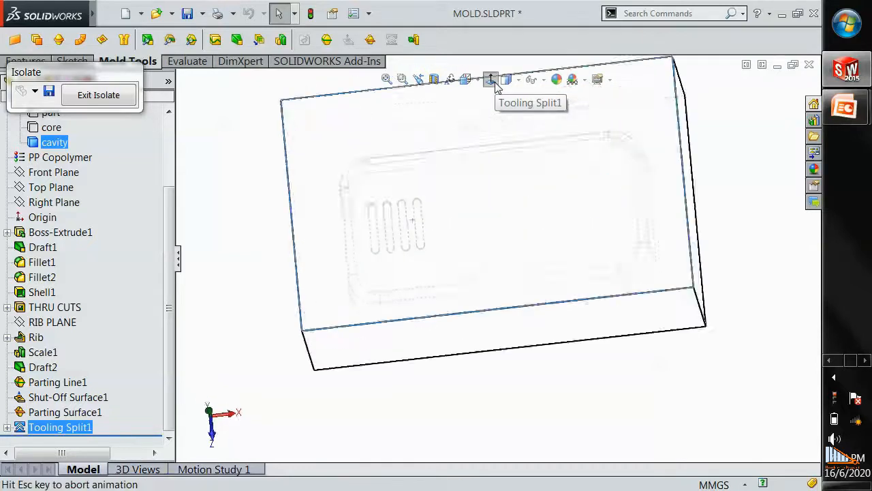
pyautogui.click(210, 240)
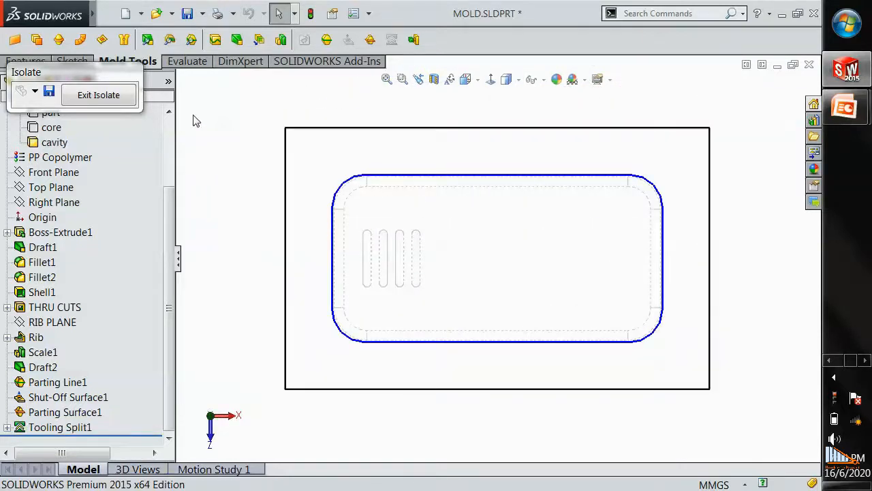
pyautogui.click(465, 235)
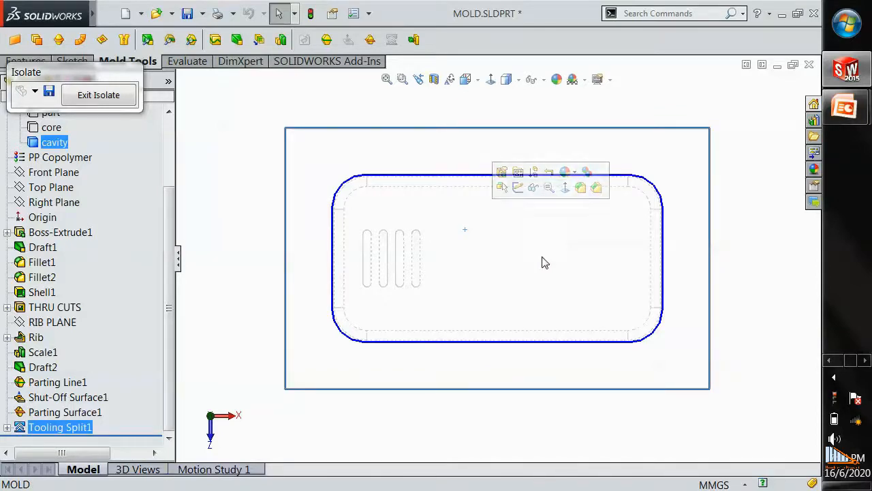
pyautogui.click(488, 247)
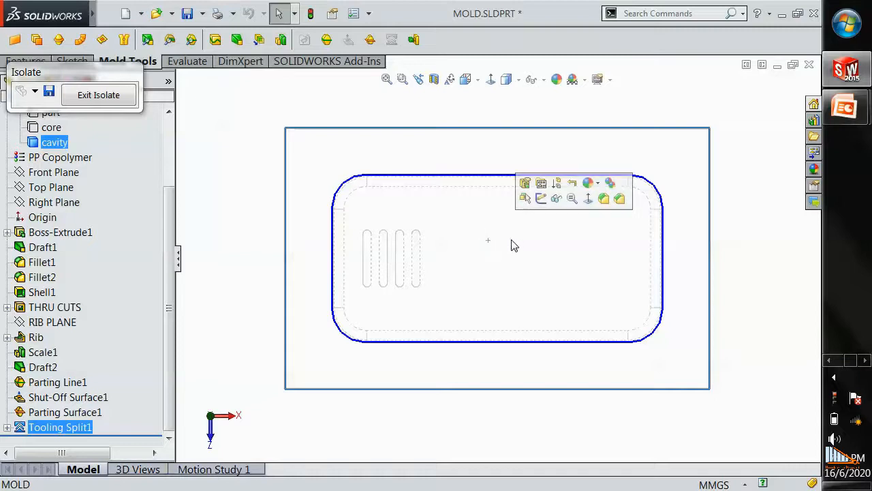
pyautogui.click(506, 80)
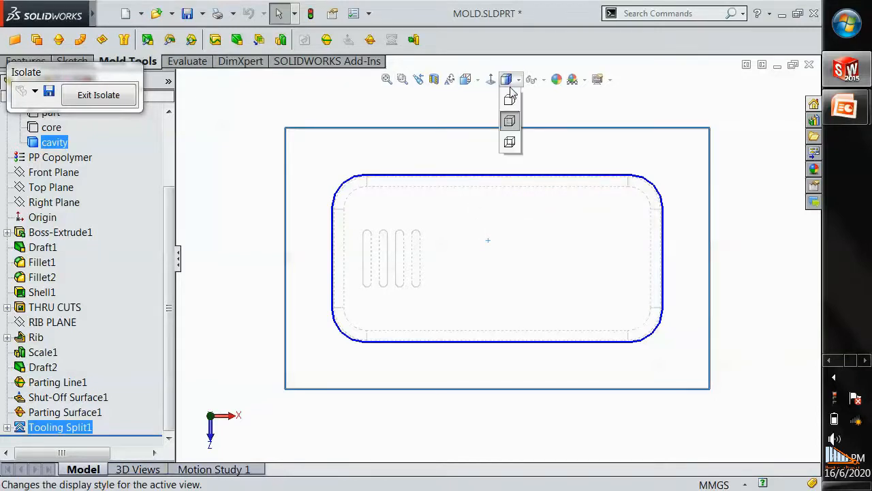
pyautogui.click(510, 100)
pyautogui.moveTo(511, 100); pyautogui.dragTo(526, 195, button='middle')
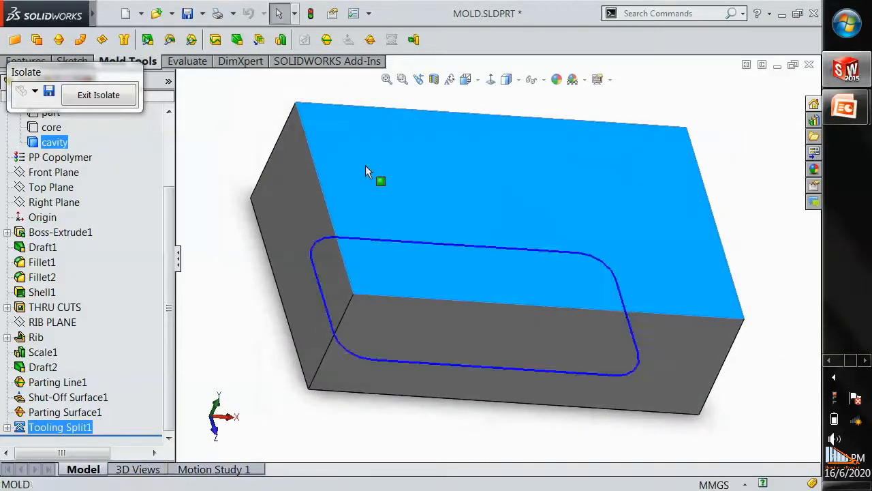
# With hidden lines visible, sketch a Core profile rectangle about 25 mm high around the four slots on the cavity block's outer face.
pyautogui.click(413, 40)
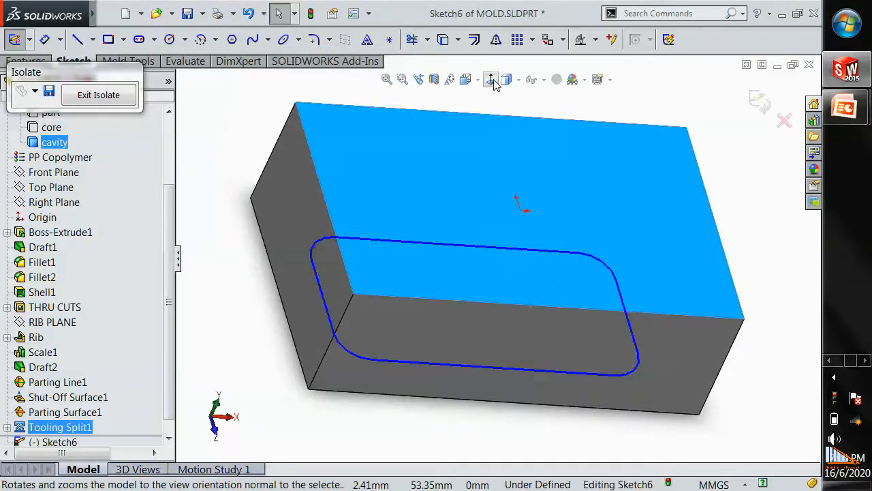
pyautogui.click(509, 80)
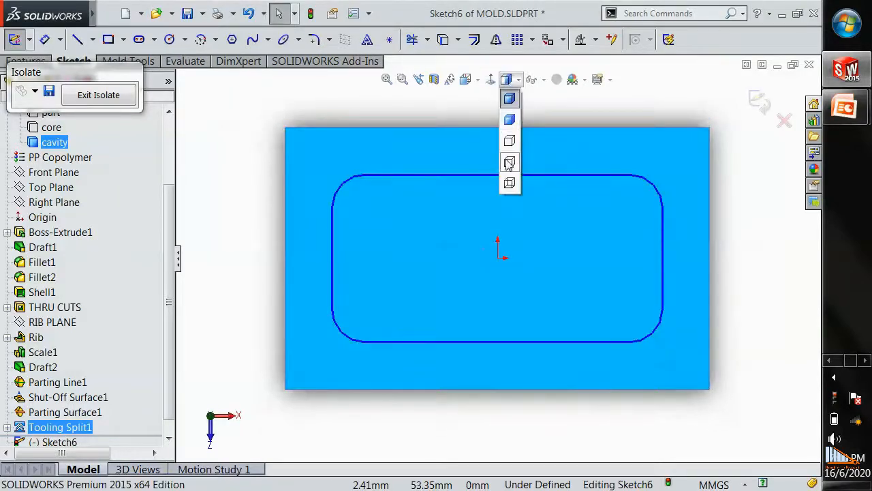
pyautogui.click(509, 162)
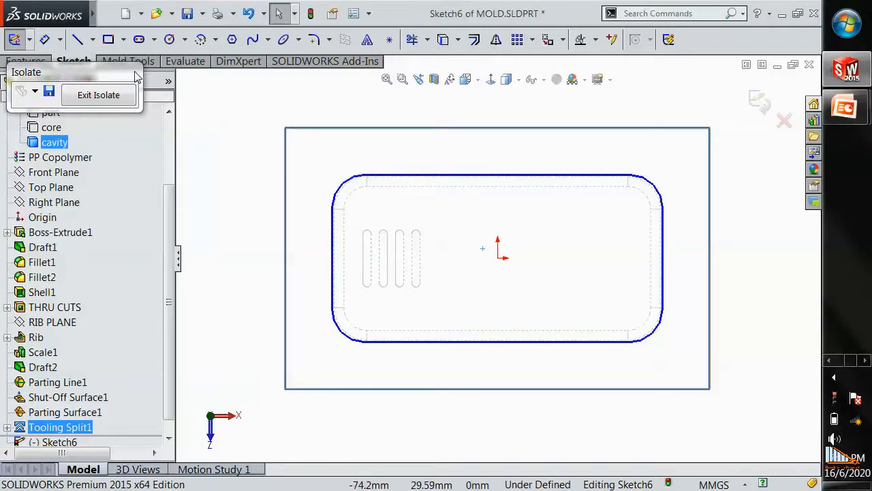
pyautogui.click(108, 41)
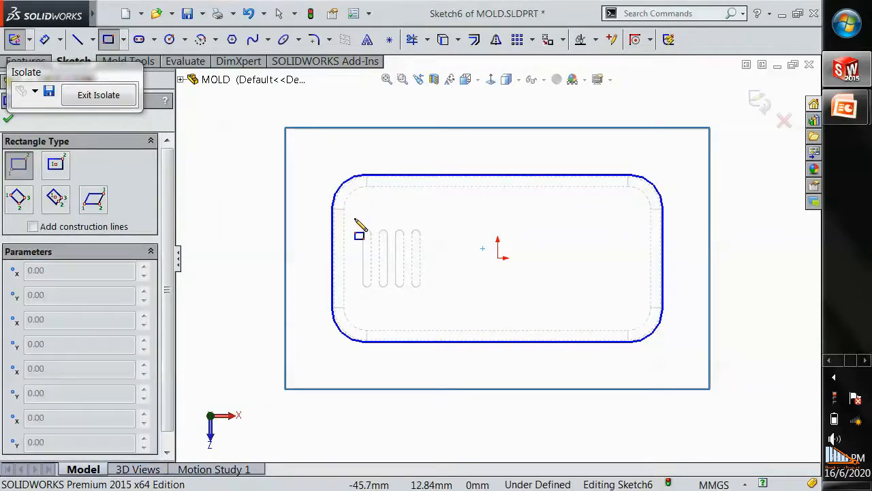
pyautogui.click(355, 218)
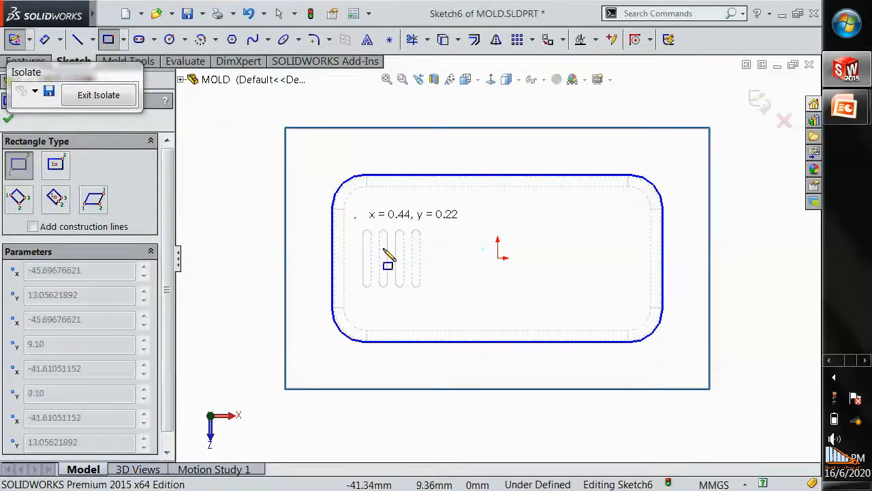
pyautogui.click(432, 296)
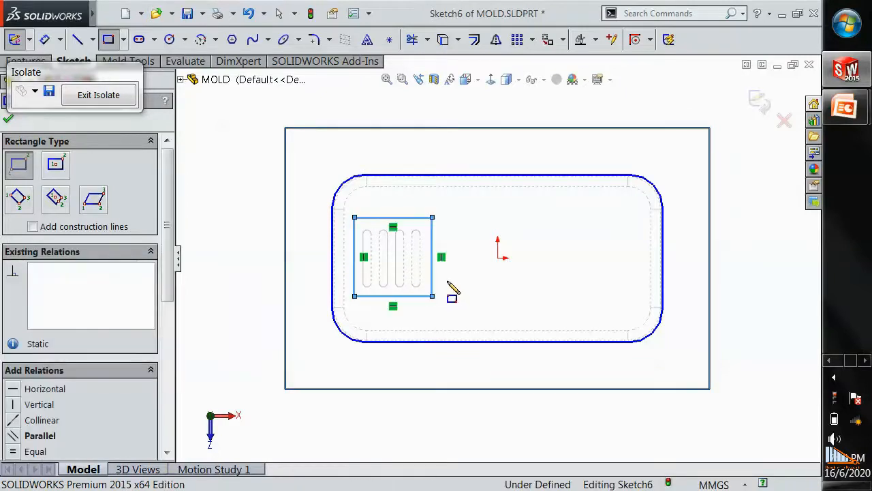
pyautogui.press('Escape')
pyautogui.scroll(-4, 364, 272)
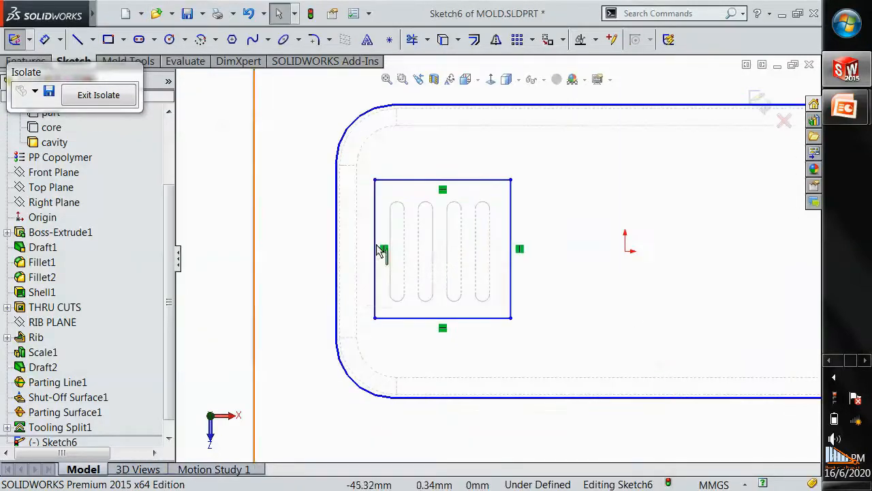
# Dimension the rectangle's left side 5 mm from the outer edge of the leftmost slot.
pyautogui.moveTo(383, 244); pyautogui.dragTo(392, 232, button='right')
pyautogui.click(390, 233)
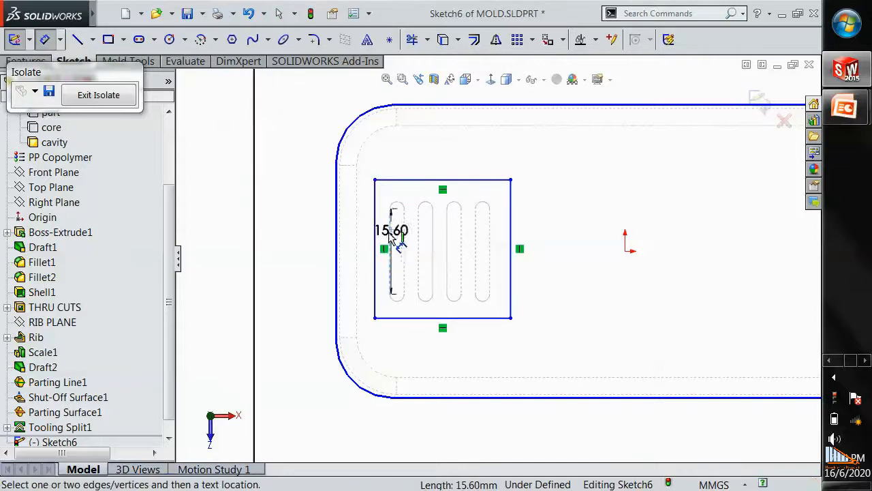
pyautogui.click(390, 202)
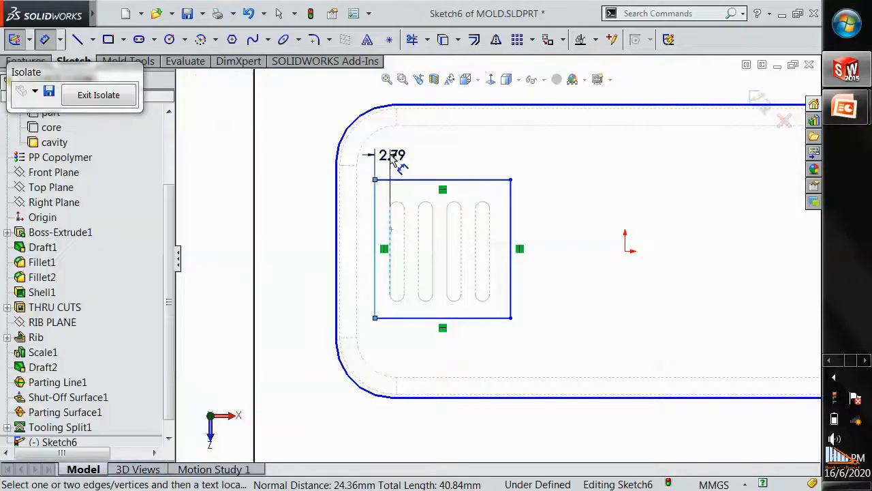
pyautogui.click(392, 154)
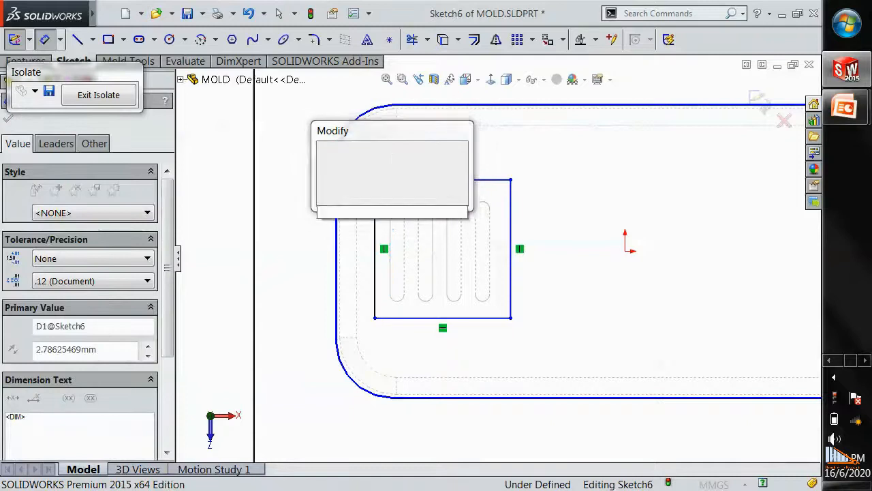
pyautogui.write('5')
pyautogui.press('Return')
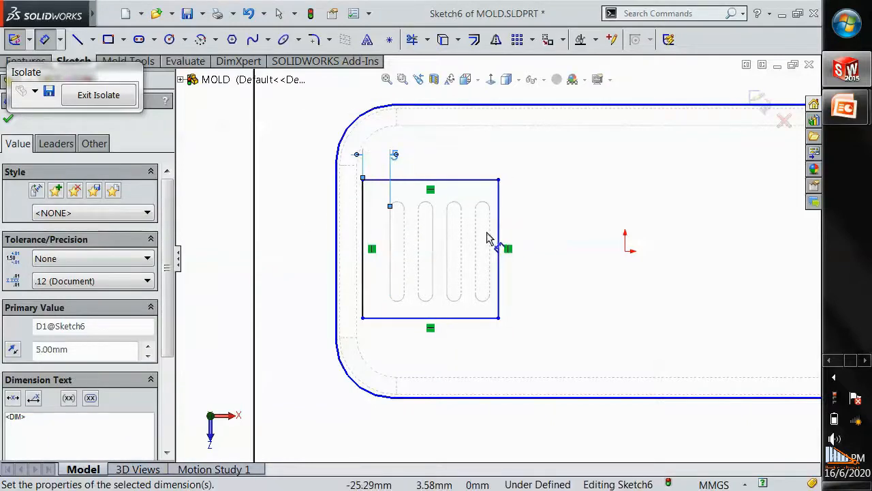
# Dimension the rectangle's right side 5 mm from the outer edge of the rightmost slot.
pyautogui.click(489, 237)
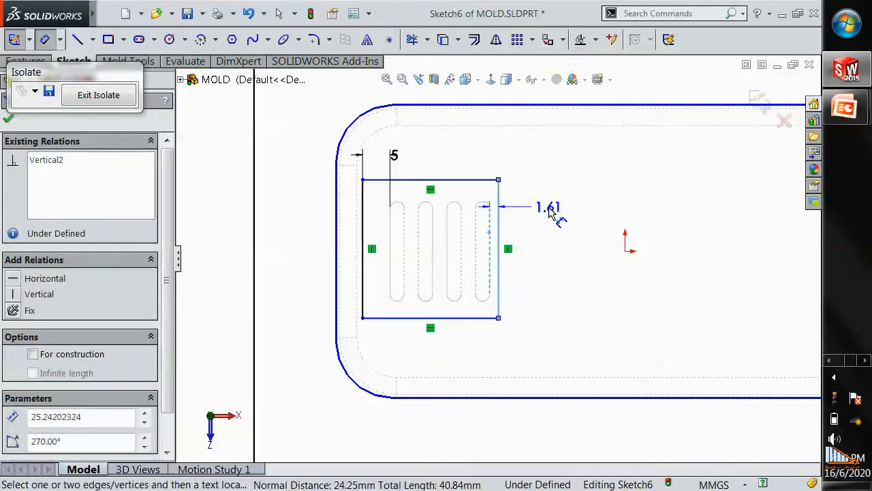
pyautogui.click(554, 212)
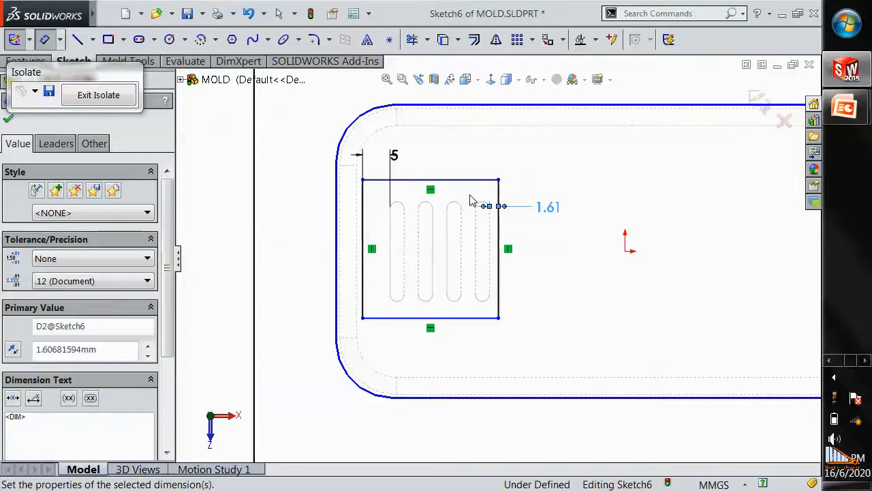
pyautogui.write('5')
pyautogui.press('Return')
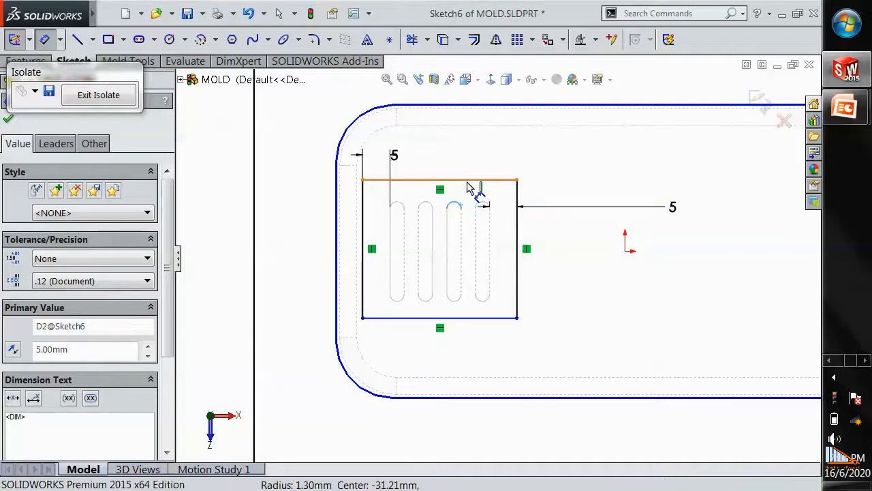
# Dimension the rectangle's upper side 10 mm from the upper end arc of the third slot.
pyautogui.click(473, 180)
pyautogui.click(475, 161)
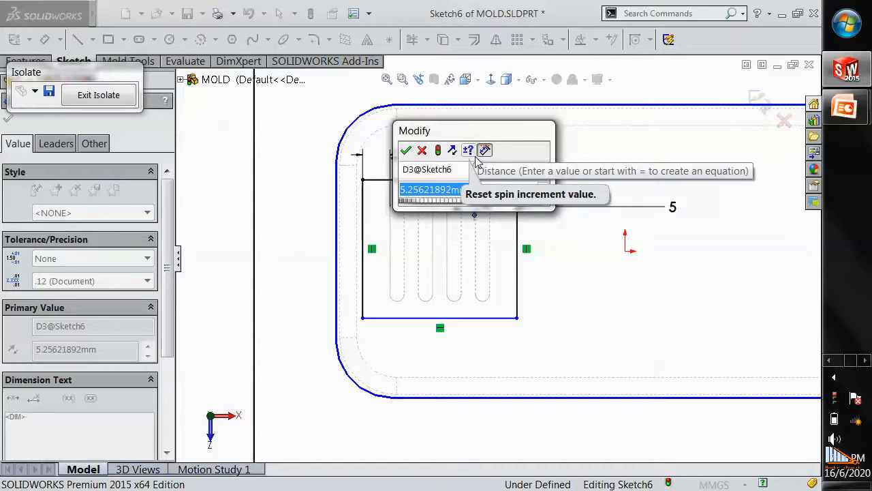
pyautogui.write('10')
pyautogui.press('Return')
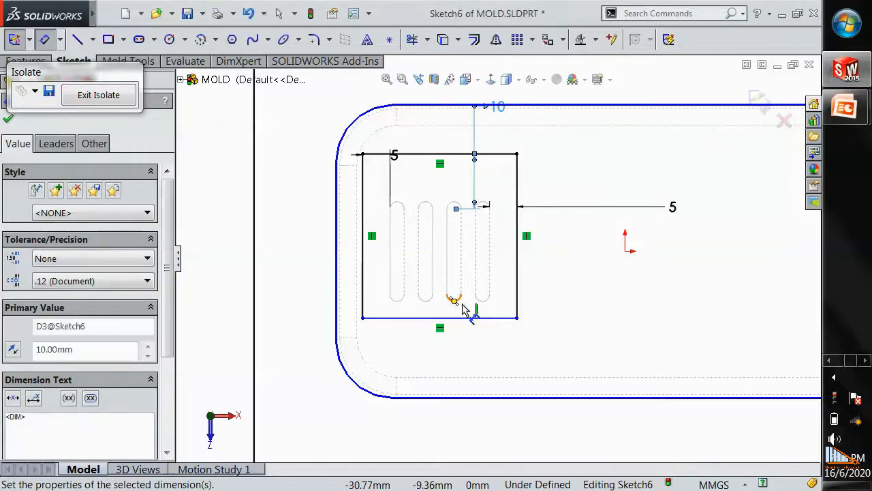
# Dimension the rectangle's lower side 5 mm from the lower end arc of the third slot.
pyautogui.click(490, 329)
pyautogui.click(496, 344)
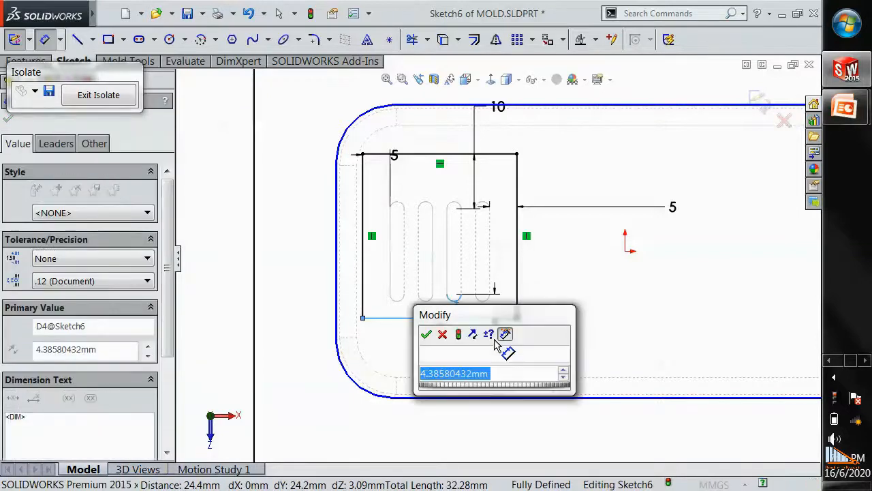
pyautogui.write('5')
pyautogui.press('Return')
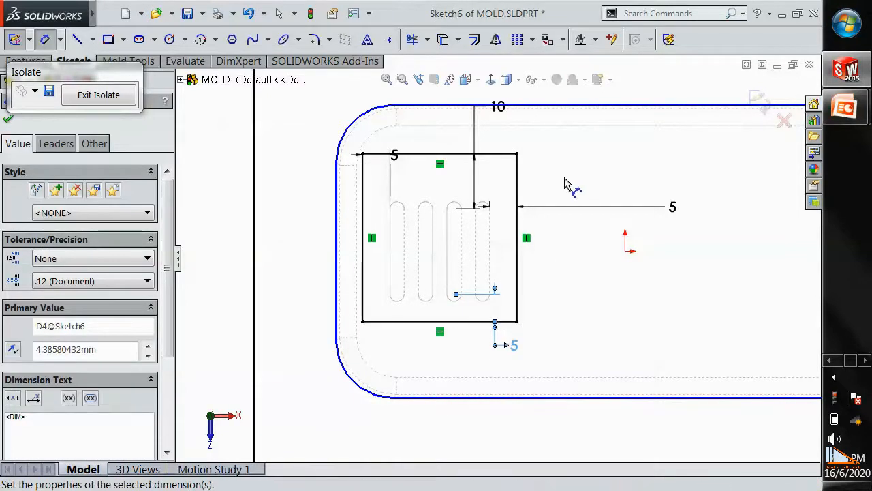
# Set the distance between the rectangle's upper side and the third slot's upper end arc to 5 mm and end dimensioning.
pyautogui.click(503, 110)
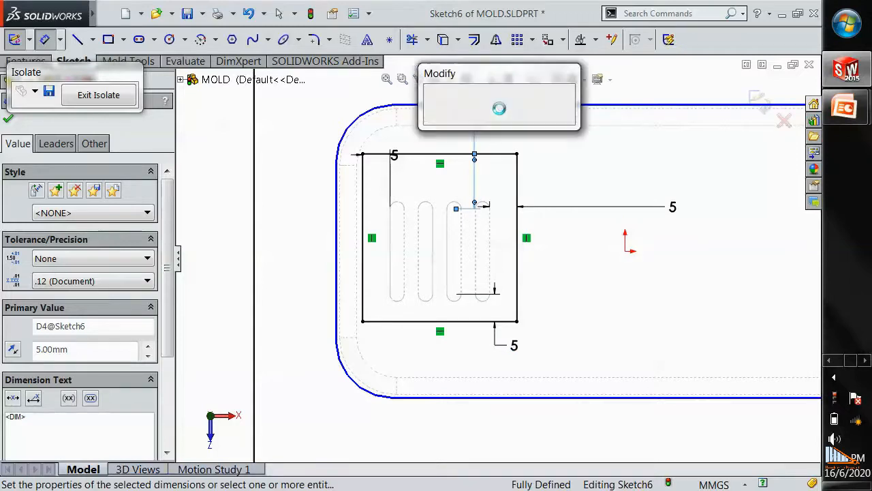
pyautogui.write('5')
pyautogui.press('Return')
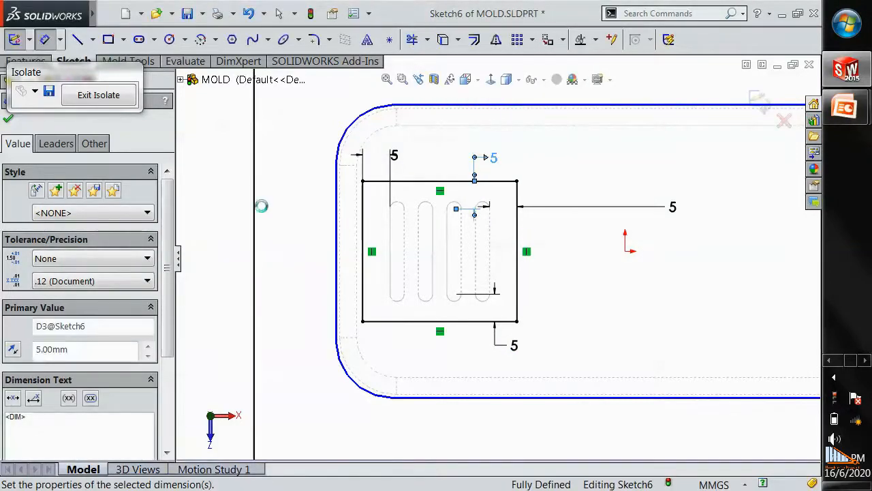
pyautogui.click(237, 218)
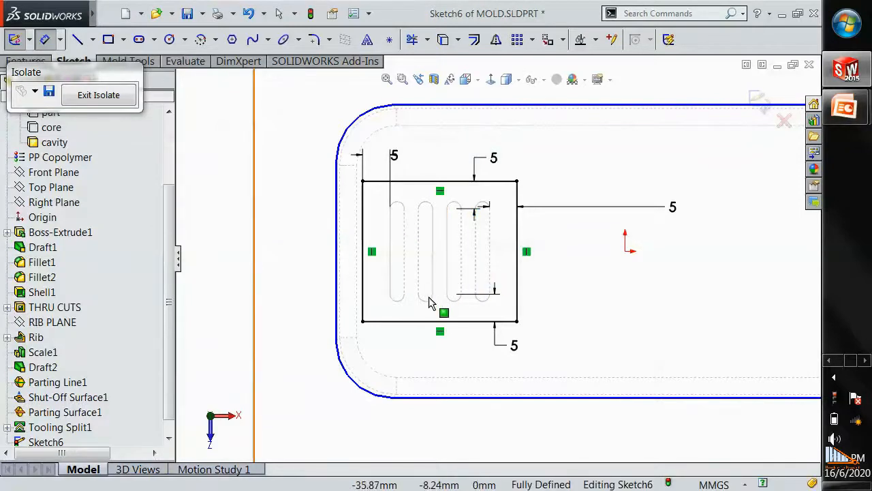
pyautogui.press('Escape')
# Examine the rectangle's position relative to the four slots and the cavity pocket from several angles.
pyautogui.moveTo(431, 229); pyautogui.dragTo(425, 179, button='middle')
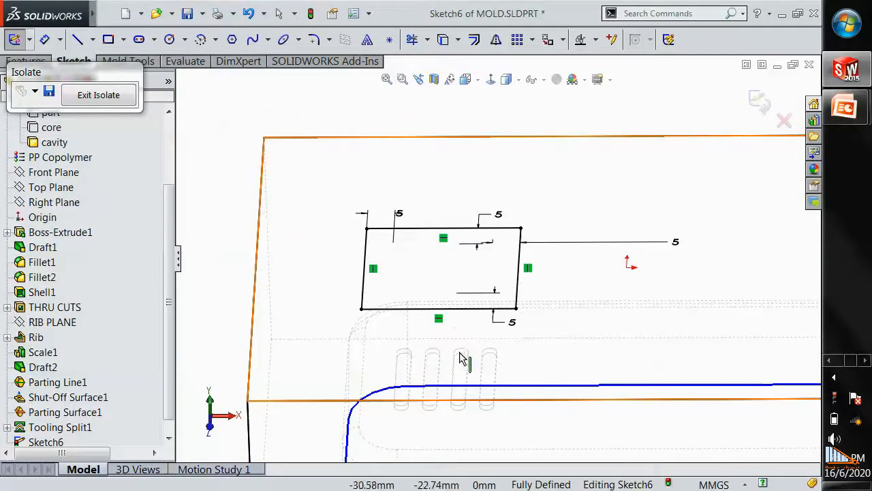
pyautogui.scroll(6, 429, 391)
pyautogui.moveTo(446, 366); pyautogui.dragTo(395, 189, button='middle')
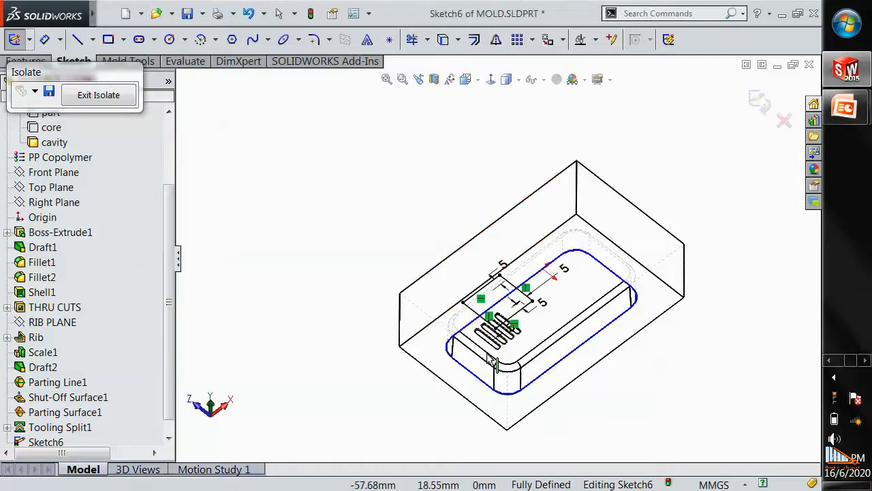
pyautogui.scroll(-5, 481, 352)
pyautogui.scroll(-6, 481, 351)
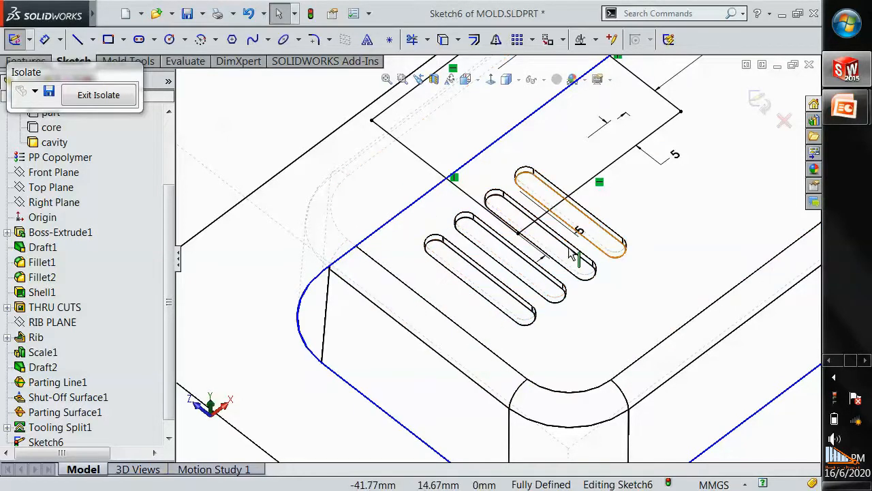
pyautogui.scroll(3, 468, 298)
pyautogui.scroll(2, 468, 298)
pyautogui.moveTo(468, 298); pyautogui.dragTo(551, 281, button='middle')
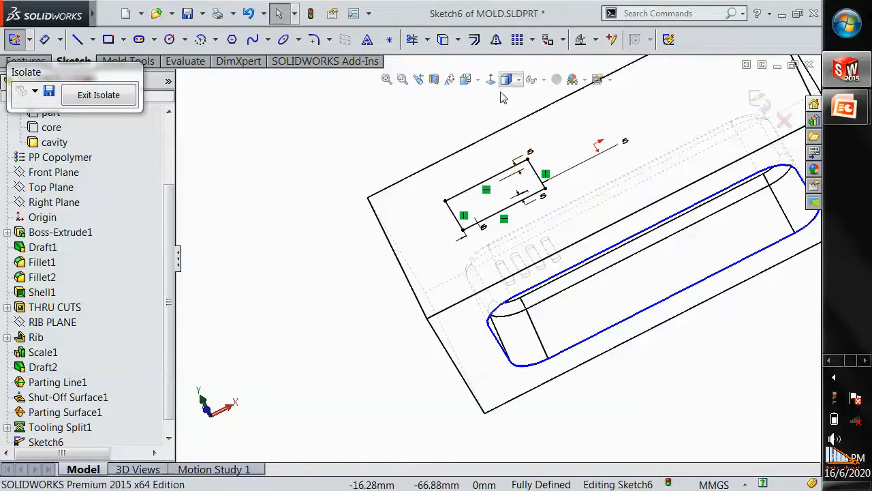
# Switch the cavity block to the Shaded With Edges display and view the sketched rectangle on its outer face.
pyautogui.moveTo(507, 82)
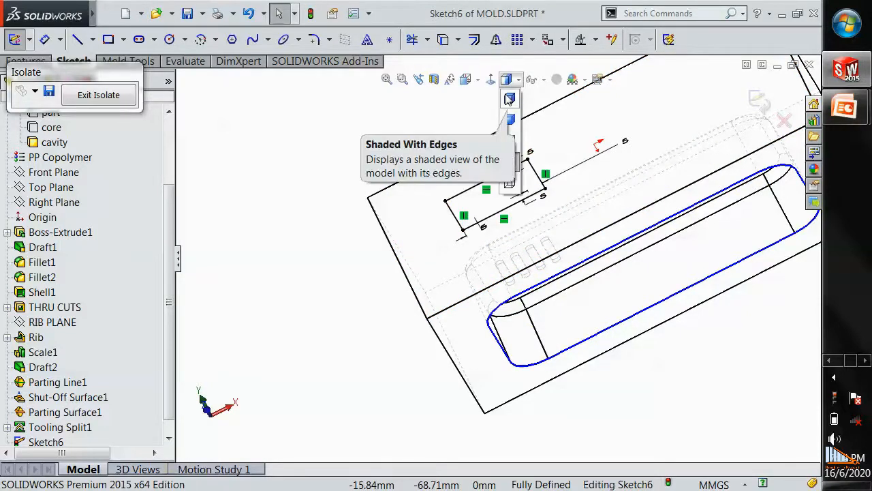
pyautogui.click(510, 100)
pyautogui.moveTo(310, 182); pyautogui.dragTo(349, 212, button='middle')
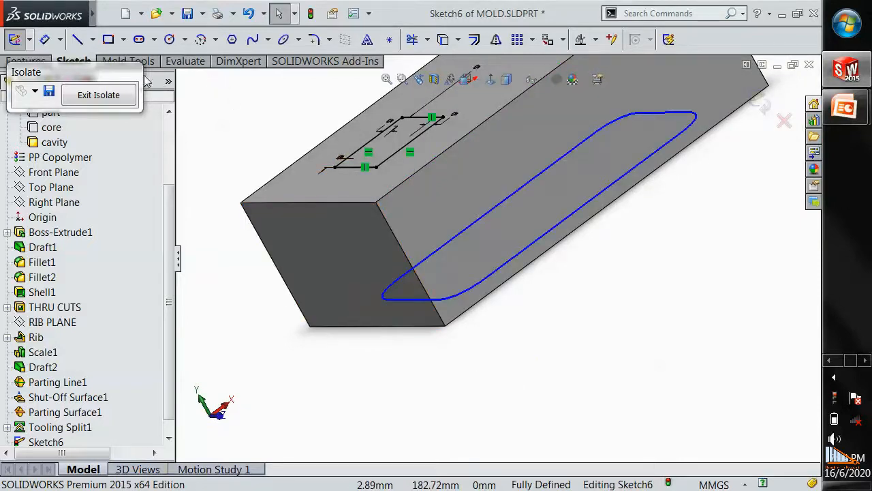
# Create a core in the cavity body from the rectangle sketch, with a blind extraction depth of 61 mm and capped ends.
pyautogui.click(121, 64)
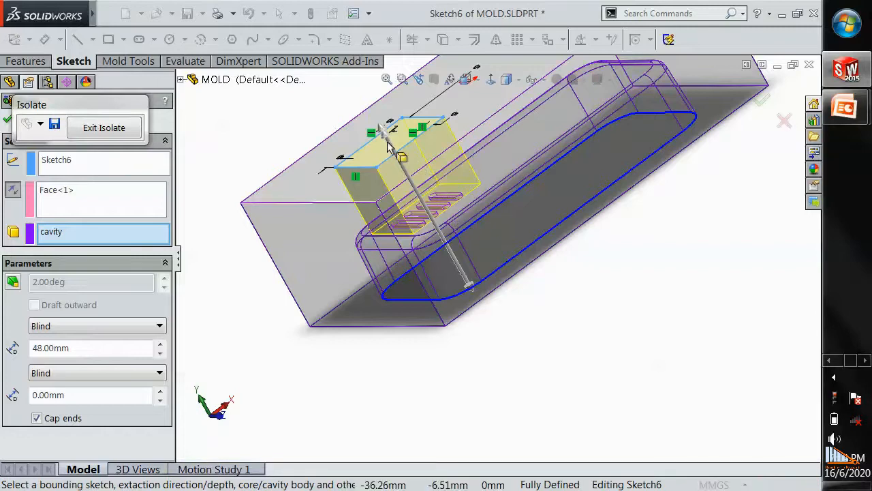
pyautogui.moveTo(475, 298); pyautogui.dragTo(487, 231, button='middle')
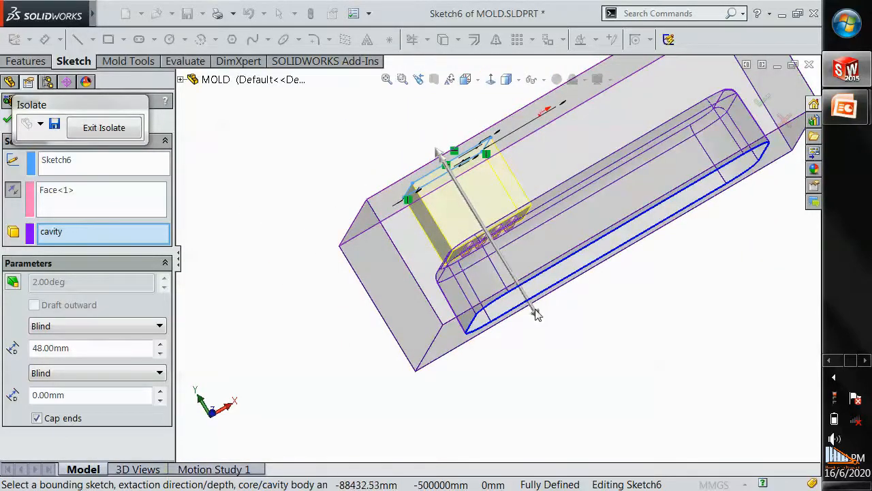
pyautogui.moveTo(532, 311); pyautogui.dragTo(556, 348)
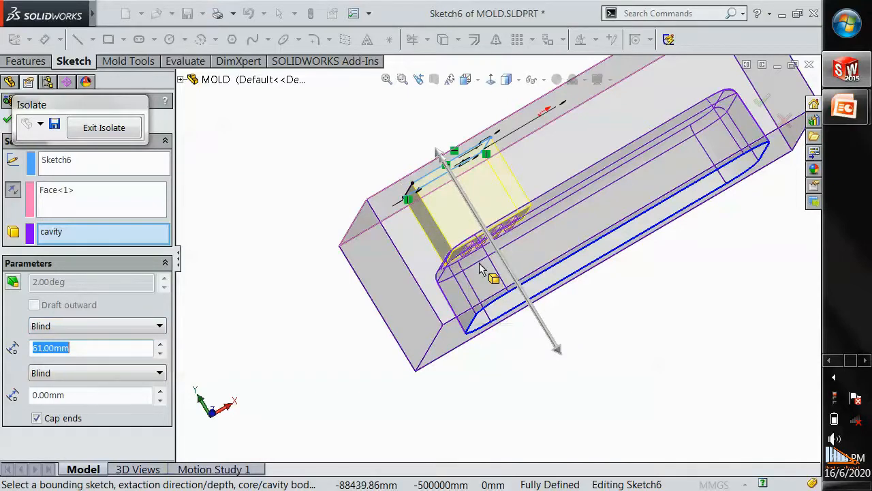
pyautogui.click(80, 240)
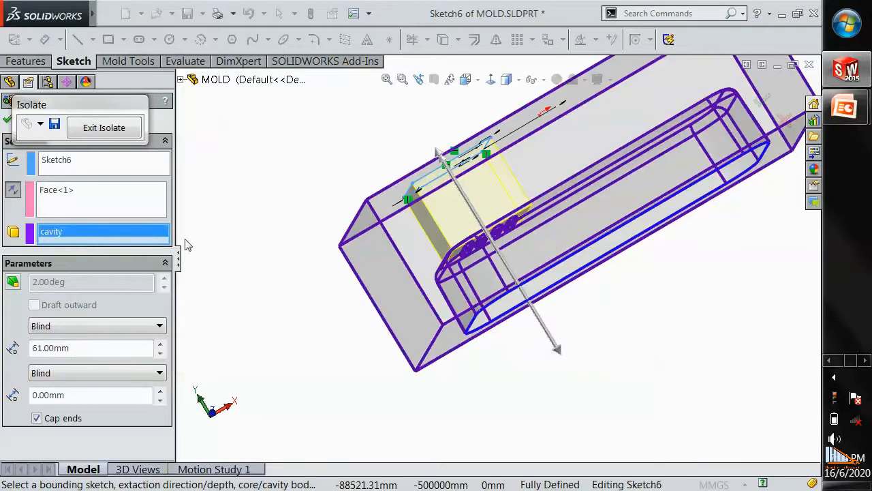
pyautogui.rightClick(127, 244)
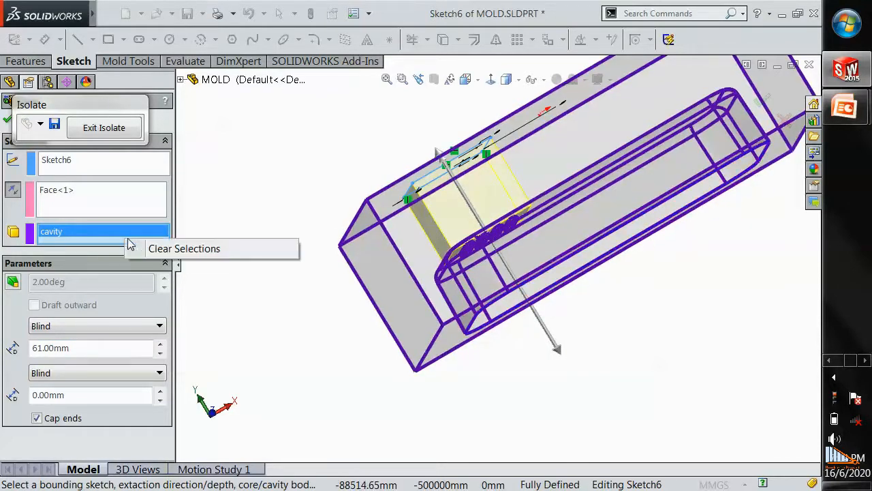
pyautogui.click(156, 247)
pyautogui.click(385, 257)
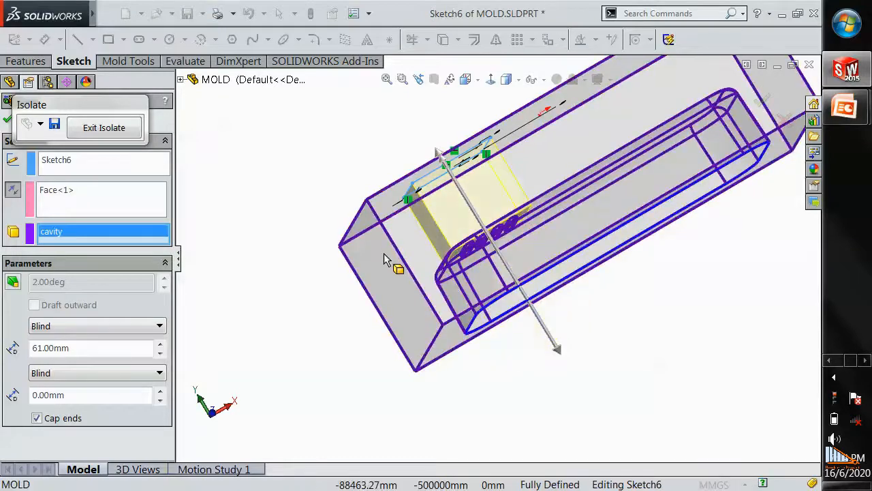
pyautogui.moveTo(71, 110); pyautogui.dragTo(117, 109)
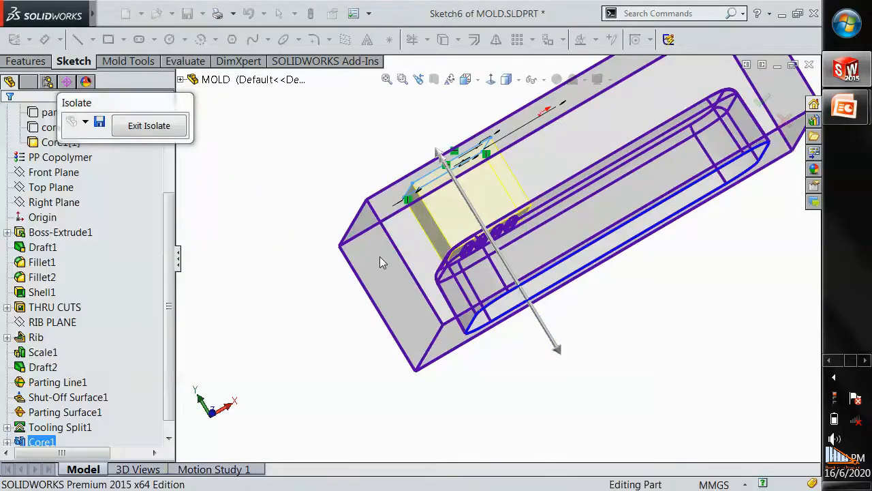
# Examine the core's rectangular outline around the four slots from the pocket side of the cavity block.
pyautogui.moveTo(328, 284); pyautogui.dragTo(341, 182, button='middle')
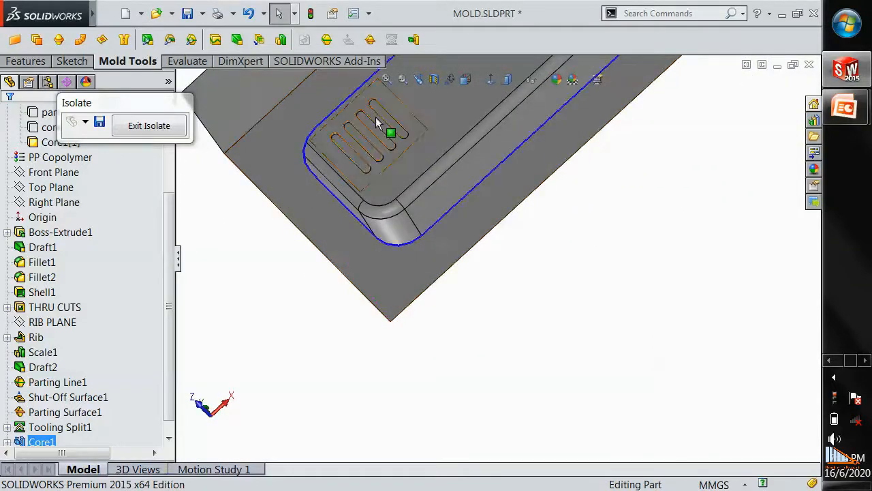
pyautogui.scroll(-3, 376, 119)
pyautogui.scroll(5, 386, 168)
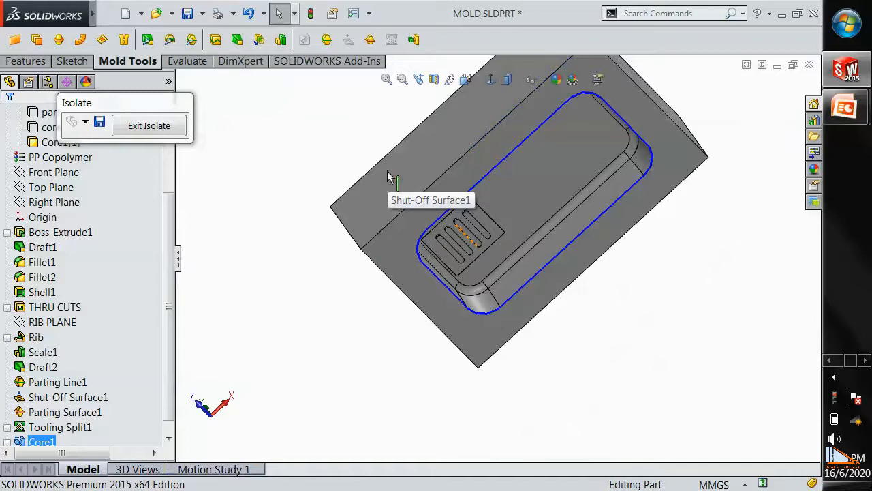
pyautogui.scroll(2, 415, 193)
pyautogui.moveTo(414, 193); pyautogui.dragTo(464, 230, button='middle')
pyautogui.scroll(-5, 471, 233)
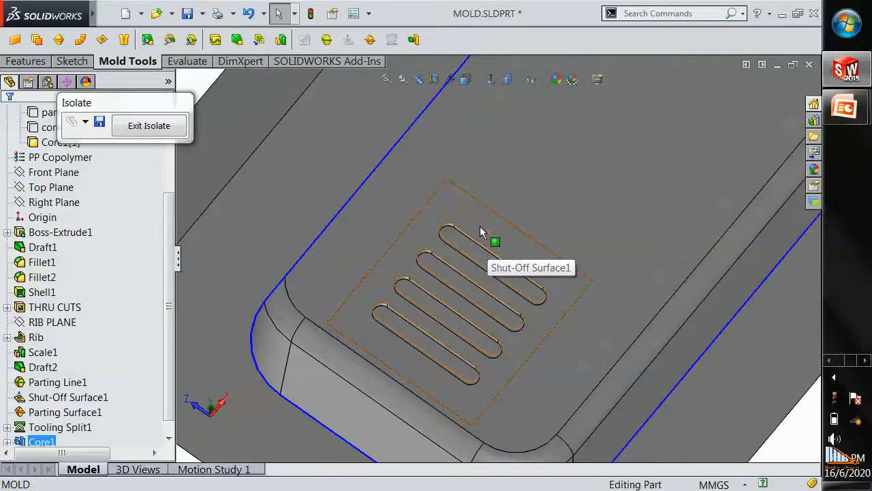
# Exit the isolated display of the cavity block to bring back all mold bodies.
pyautogui.click(481, 229)
pyautogui.rightClick(492, 241)
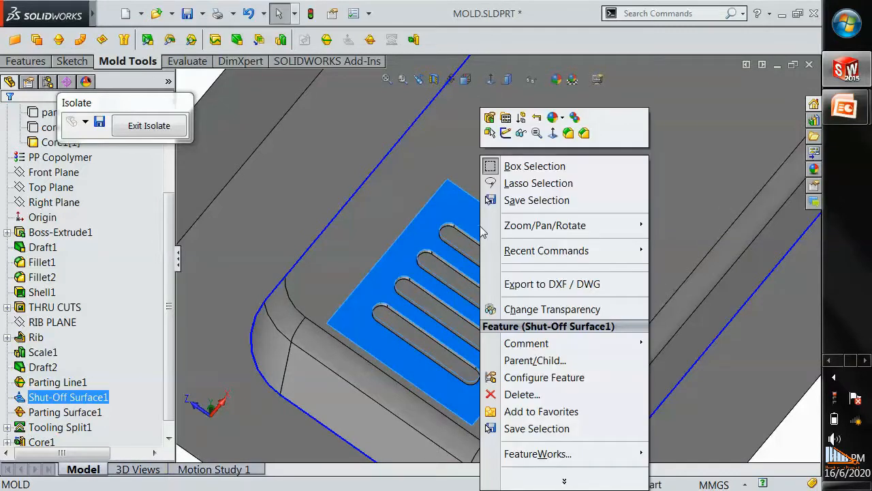
pyautogui.click(161, 134)
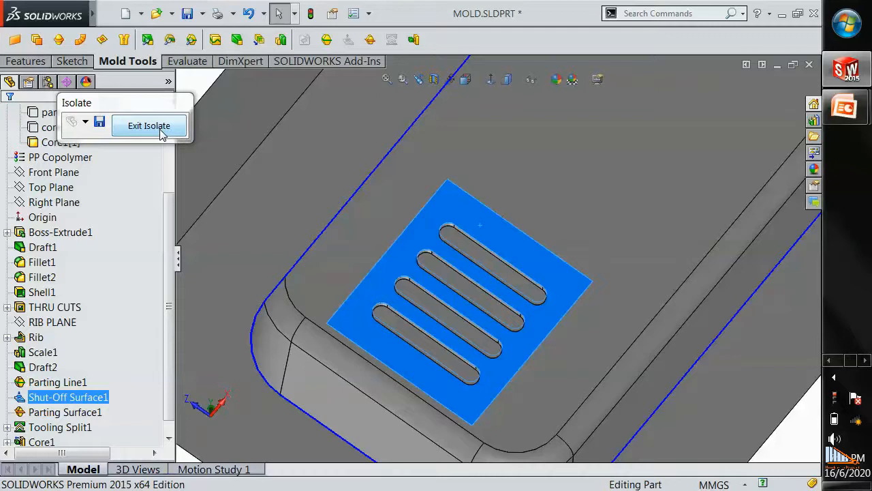
pyautogui.click(161, 133)
pyautogui.press('Escape')
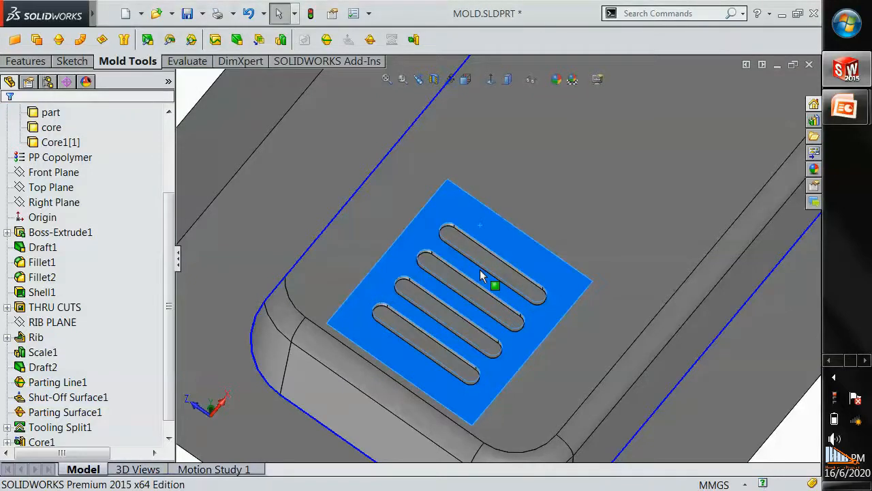
# Isolate the core insert body and examine its slot-forming end and side faces from several angles.
pyautogui.scroll(5, 477, 276)
pyautogui.moveTo(477, 277); pyautogui.dragTo(534, 251, button='middle')
pyautogui.click(531, 245)
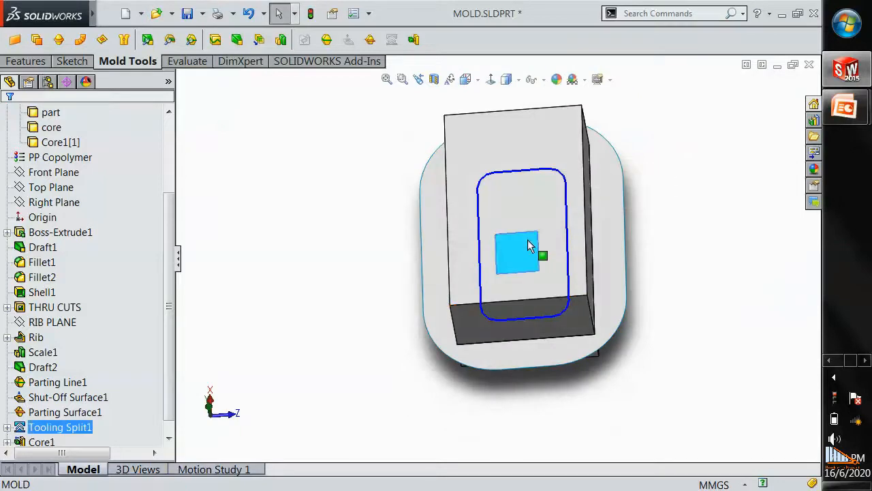
pyautogui.rightClick(530, 246)
pyautogui.click(607, 434)
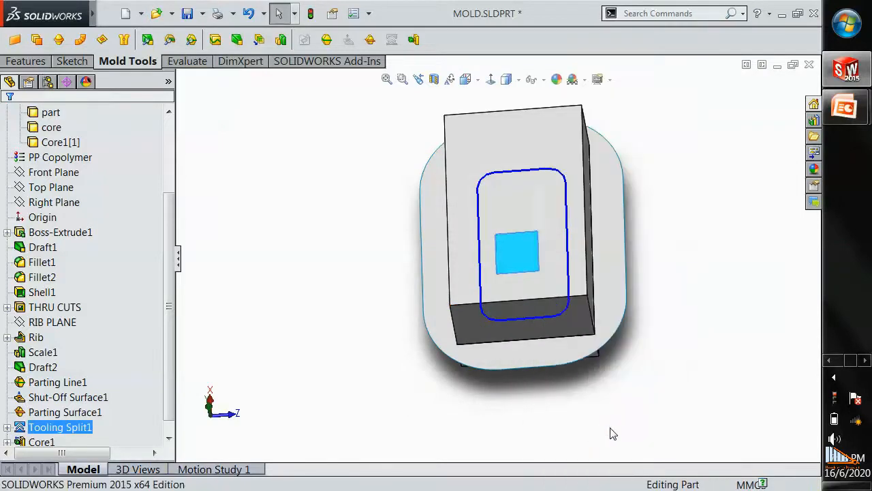
pyautogui.moveTo(530, 262); pyautogui.dragTo(367, 155, button='middle')
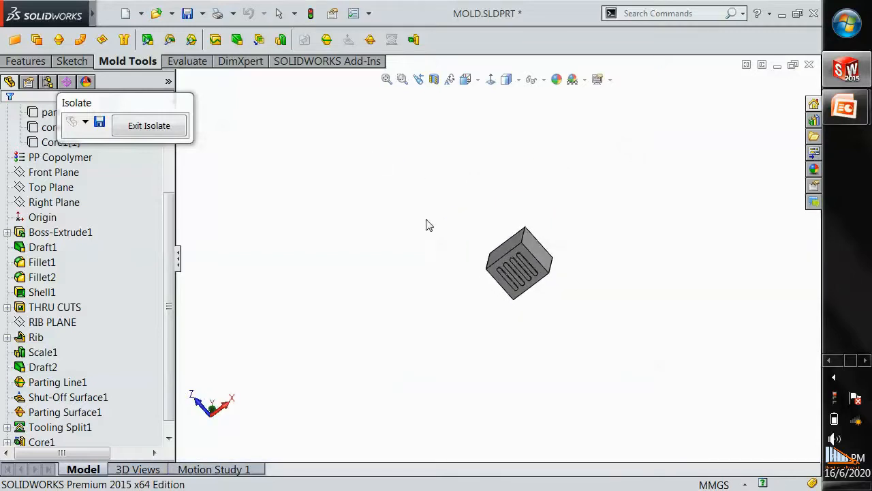
pyautogui.scroll(-5, 477, 270)
pyautogui.moveTo(598, 288)
pyautogui.mouseDown(button='middle')
pyautogui.moveTo(662, 347)
pyautogui.moveTo(653, 337)
pyautogui.mouseUp(button='middle')
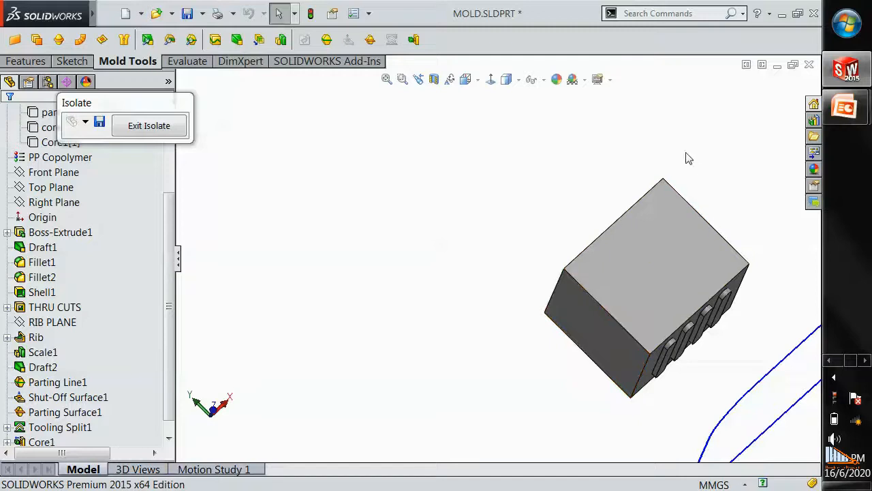
pyautogui.scroll(4, 641, 315)
pyautogui.moveTo(592, 296); pyautogui.dragTo(518, 298, button='middle')
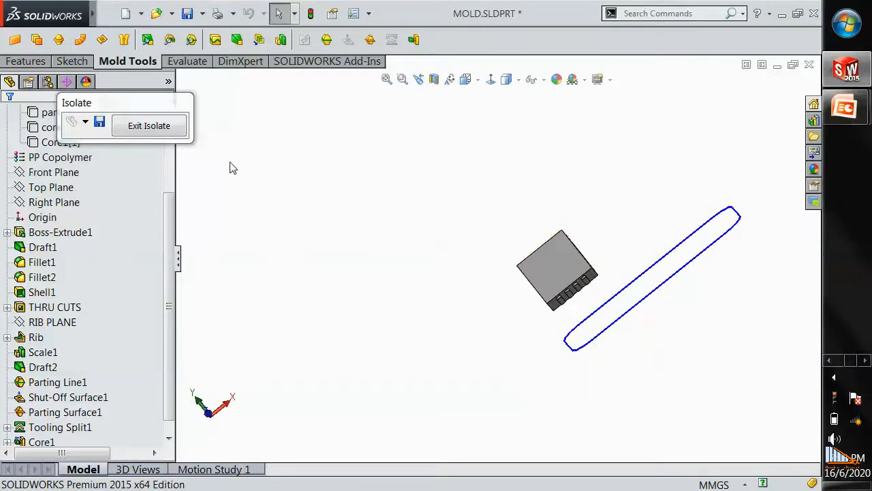
# Exit the core insert's isolated display and show the complete mold in isometric view.
pyautogui.click(148, 126)
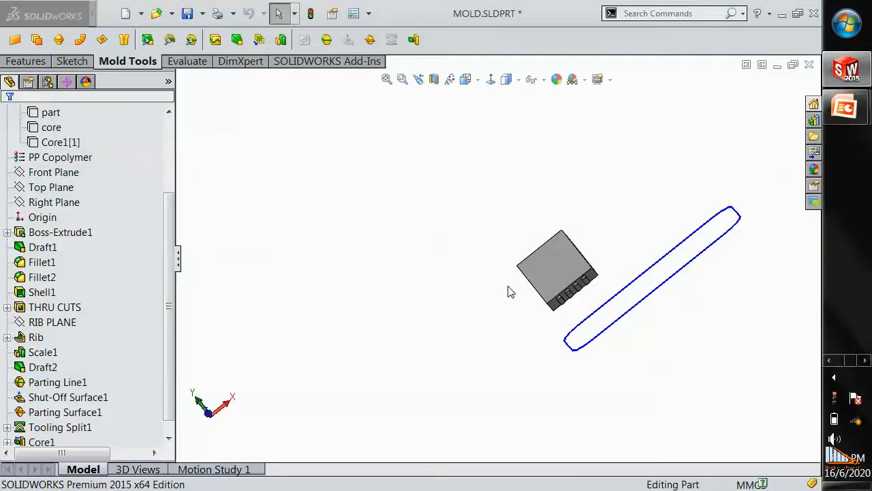
pyautogui.moveTo(514, 289); pyautogui.dragTo(482, 246, button='middle')
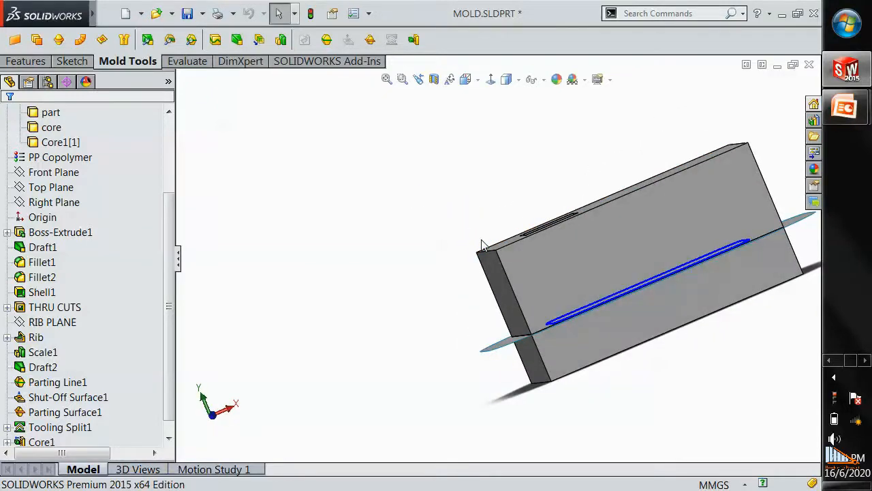
pyautogui.hotkey('ctrl', '7')
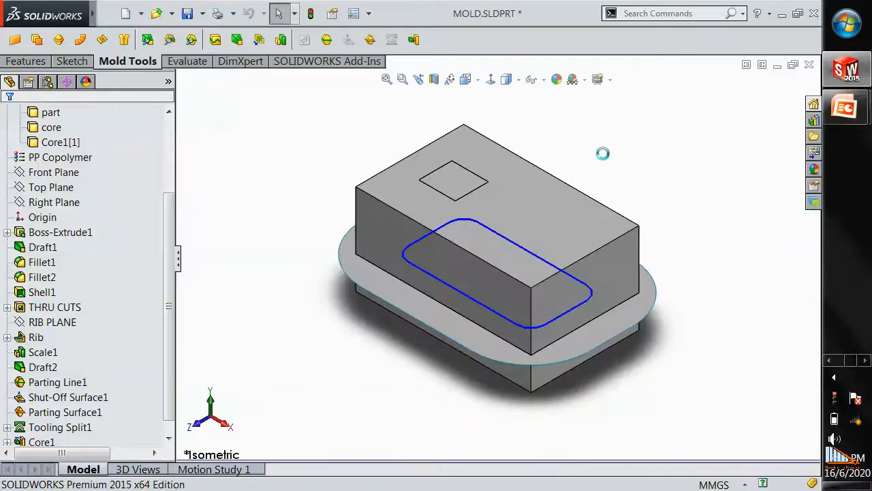